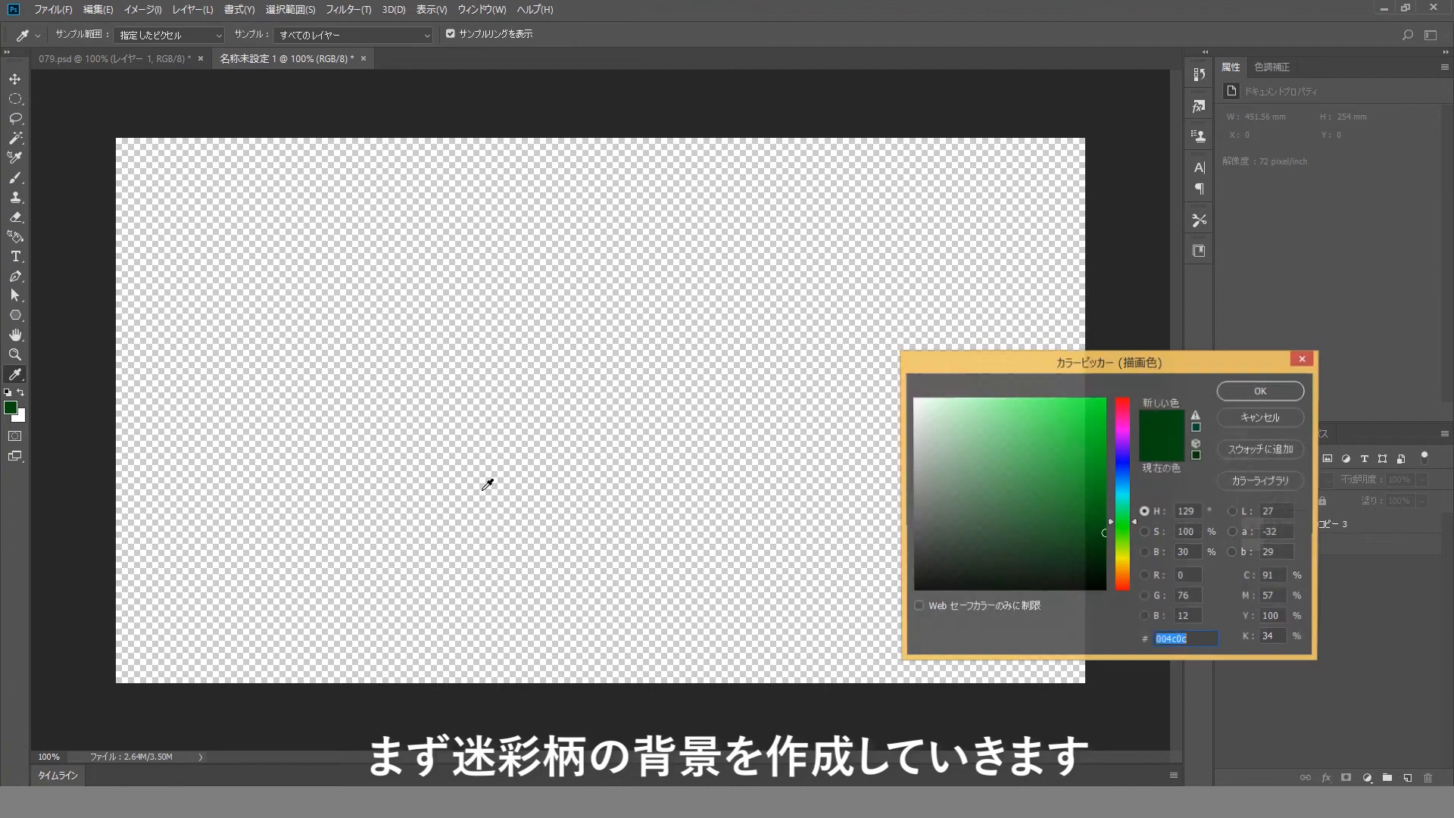
- Set the foreground colour to dark green #004c0c and fill レイヤー 1 with it
{"action": "left_click", "coordinate": [1177, 575]}
{"action": "key", "text": "Tab"}
{"action": "key", "text": "Tab"}
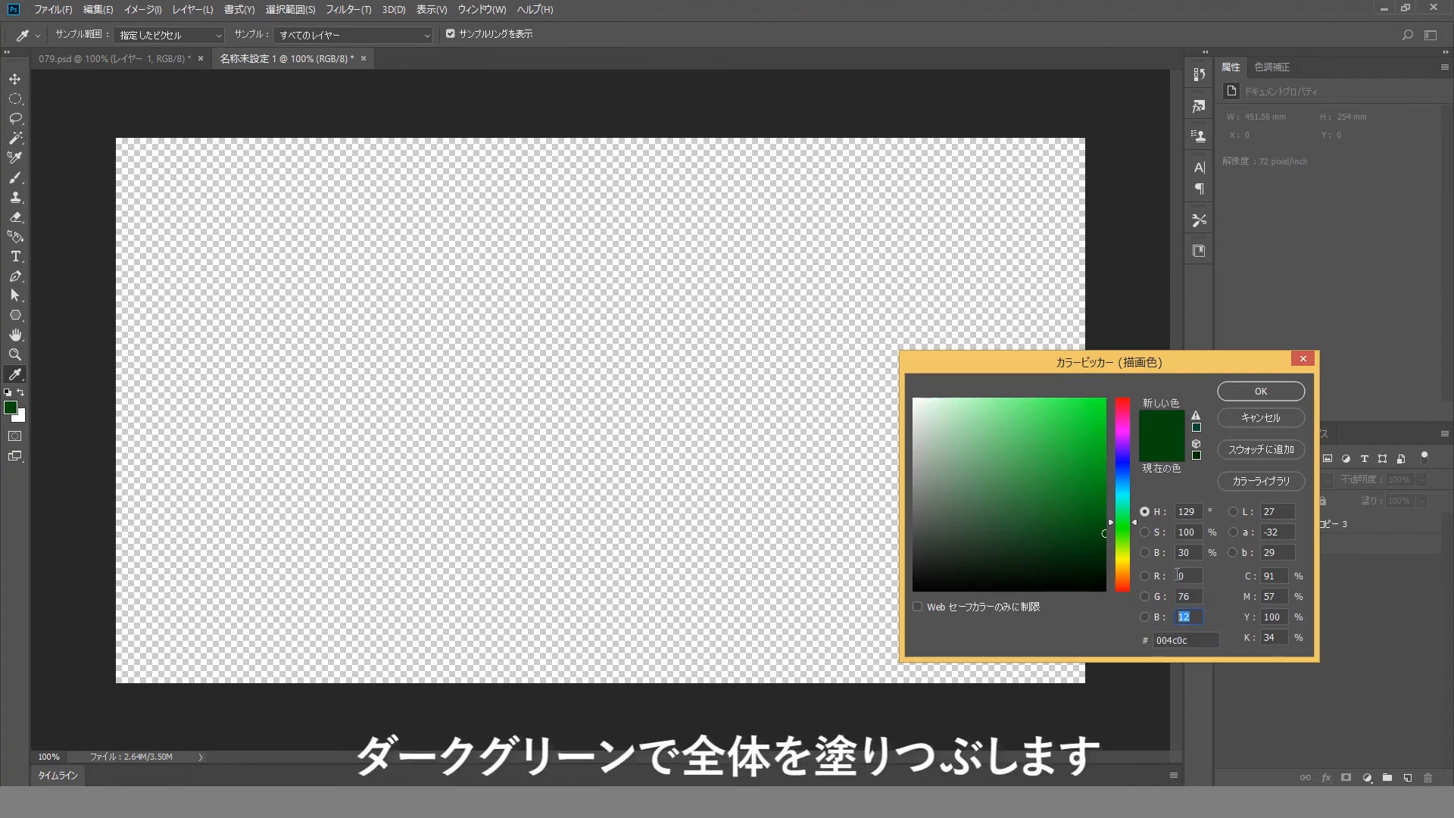
{"action": "left_click", "coordinate": [1241, 392]}
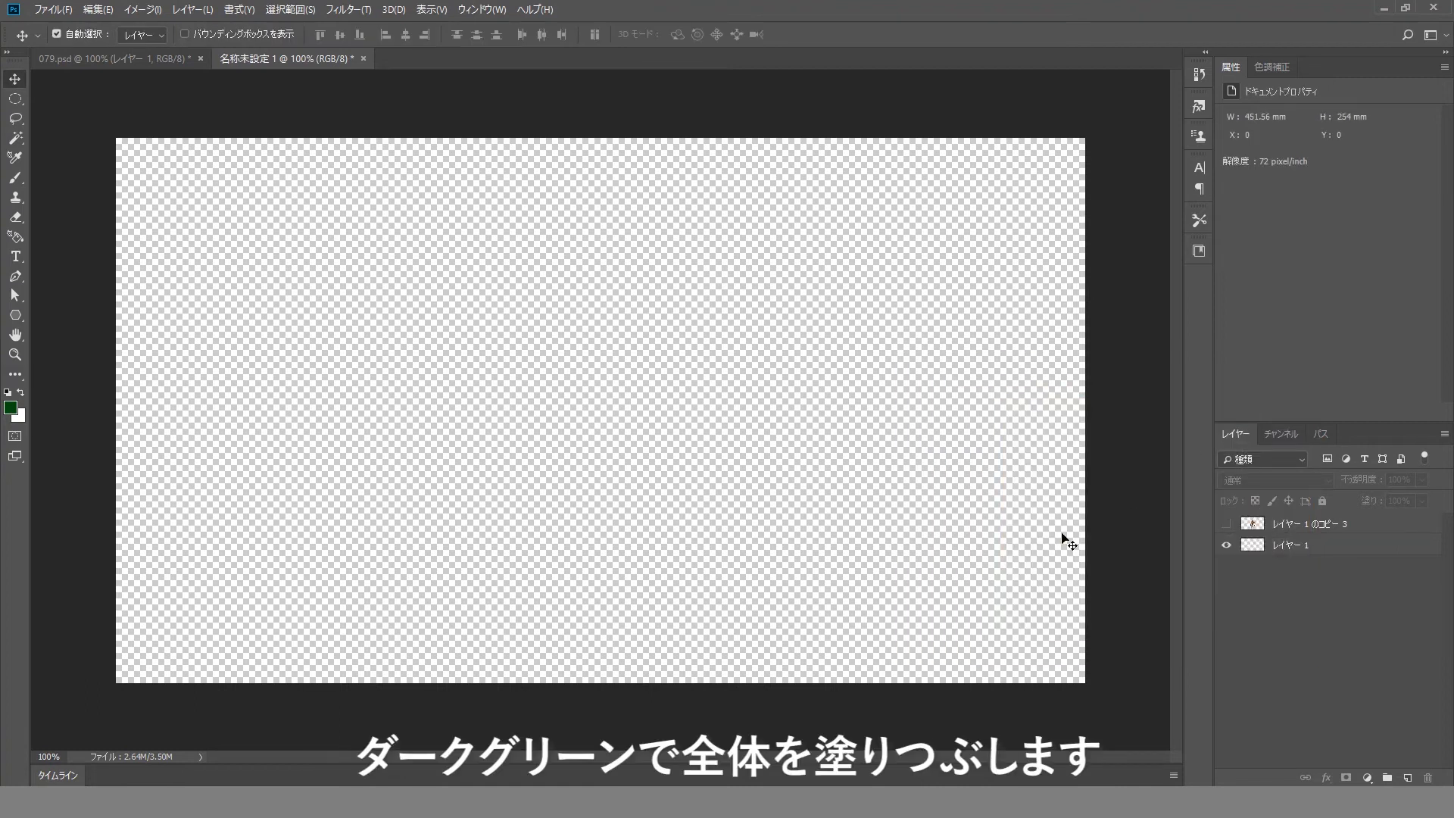
{"action": "key", "text": "alt+BackSpace"}
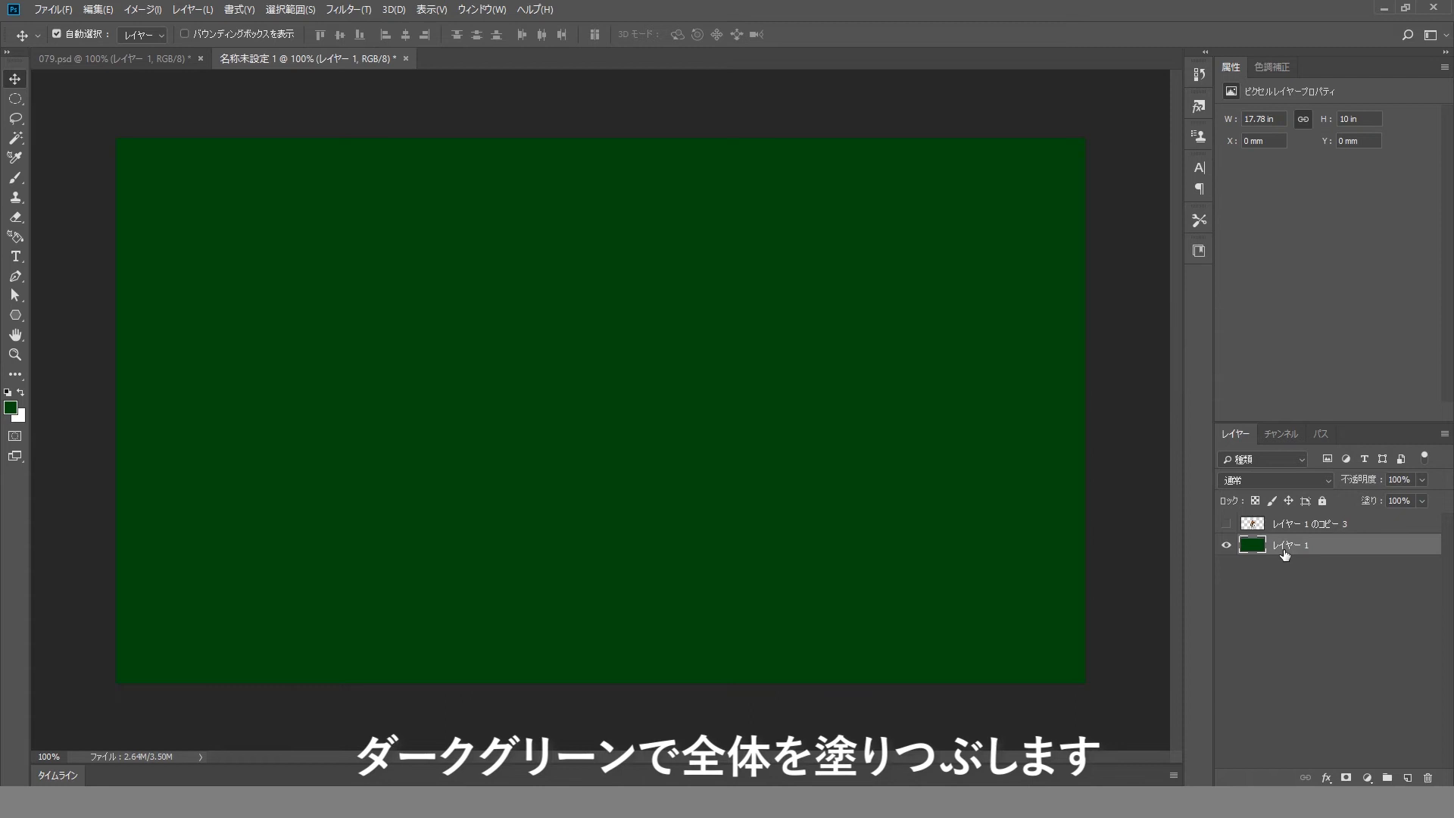
- Create three new layers above the green one and move the hidden レイヤー 1 のコピー 3 to the top of the stack
{"action": "left_click", "coordinate": [1408, 778]}
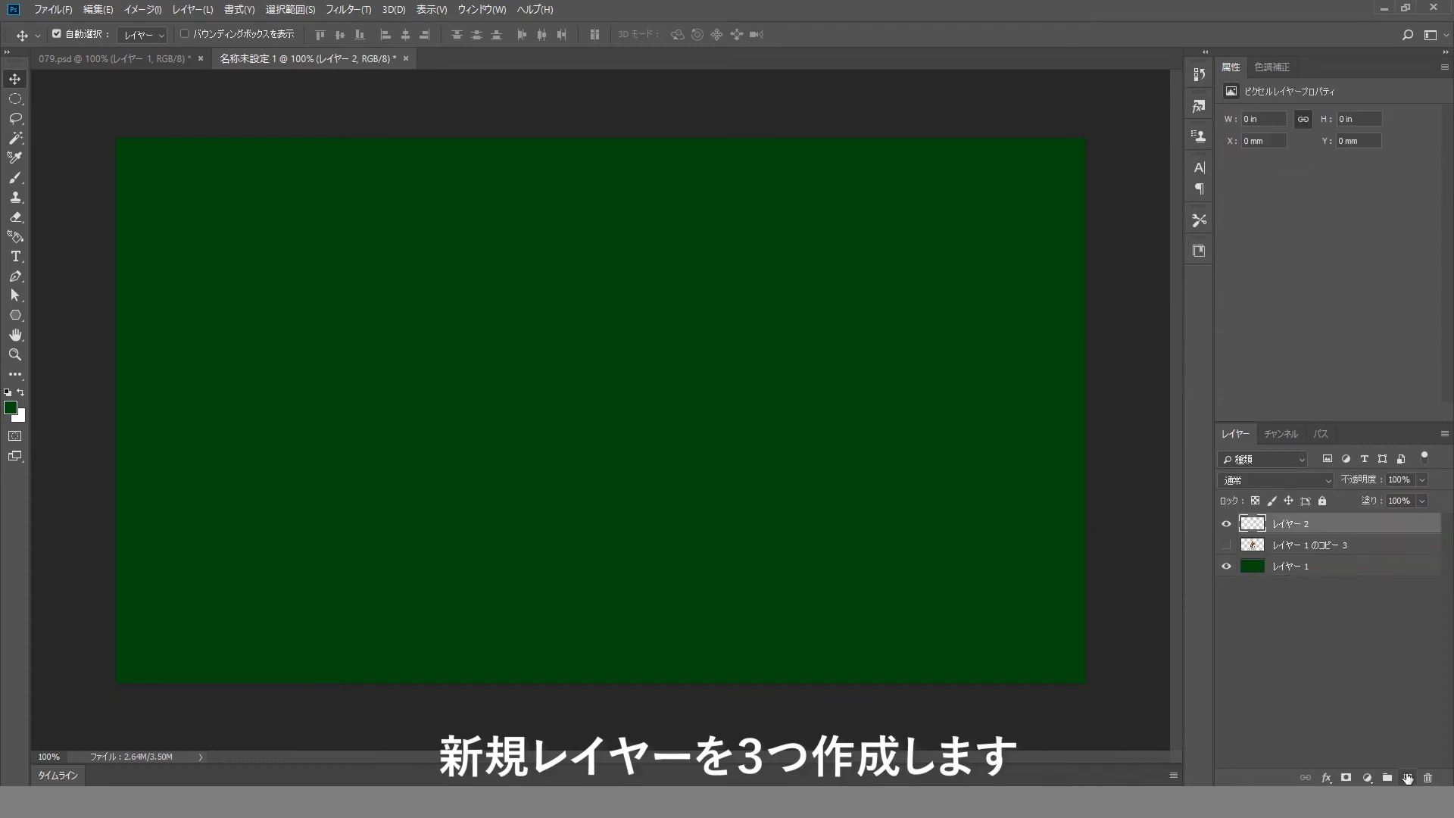
{"action": "left_click", "coordinate": [1407, 778]}
{"action": "left_click", "coordinate": [1407, 778]}
{"action": "left_click_drag", "start_coordinate": [1304, 599], "coordinate": [1301, 523]}
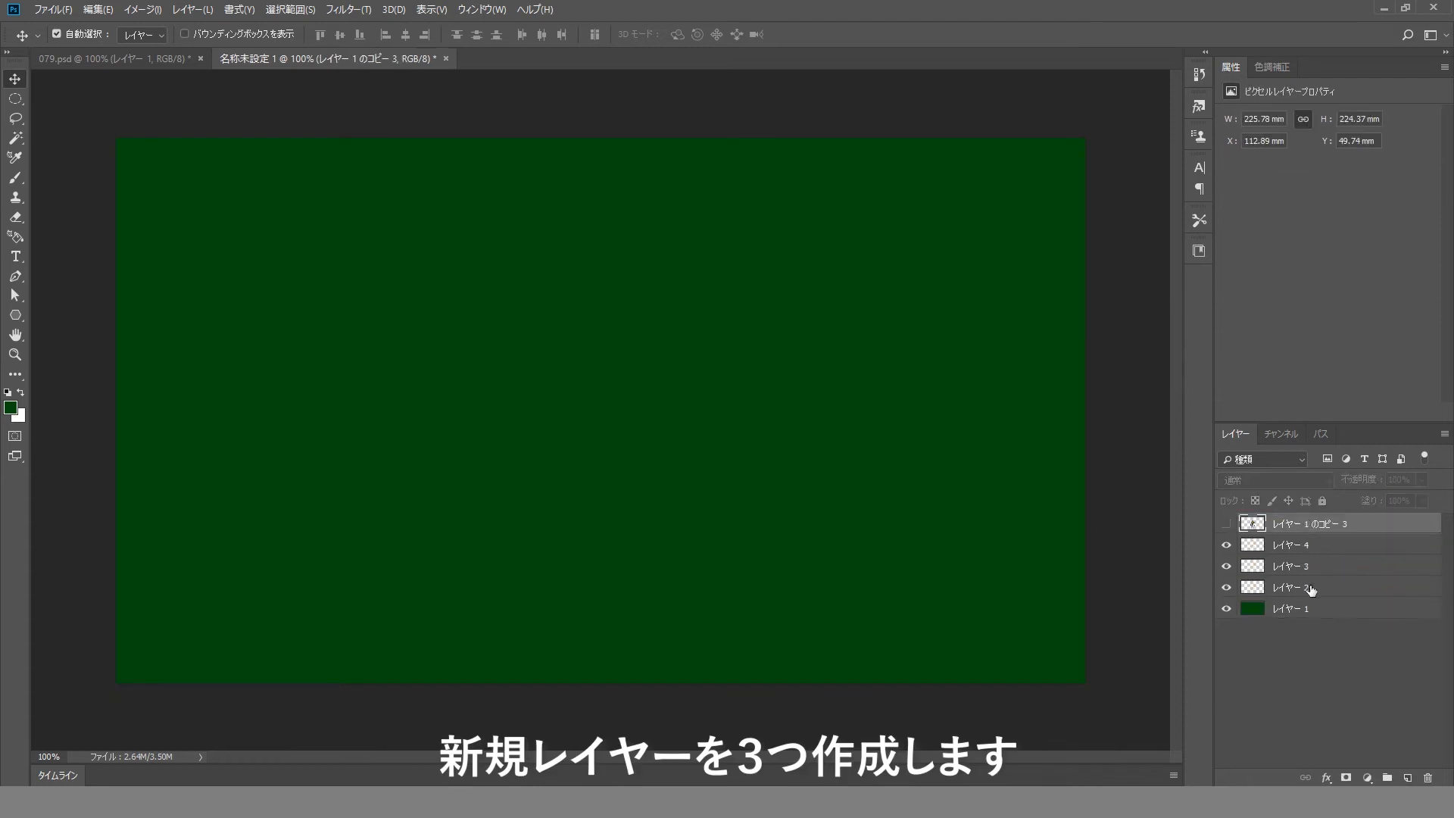
- Fill レイヤー 2 with black as the foreground colour and apply the Clouds (雲模様 1) filter
{"action": "left_click", "coordinate": [1312, 589]}
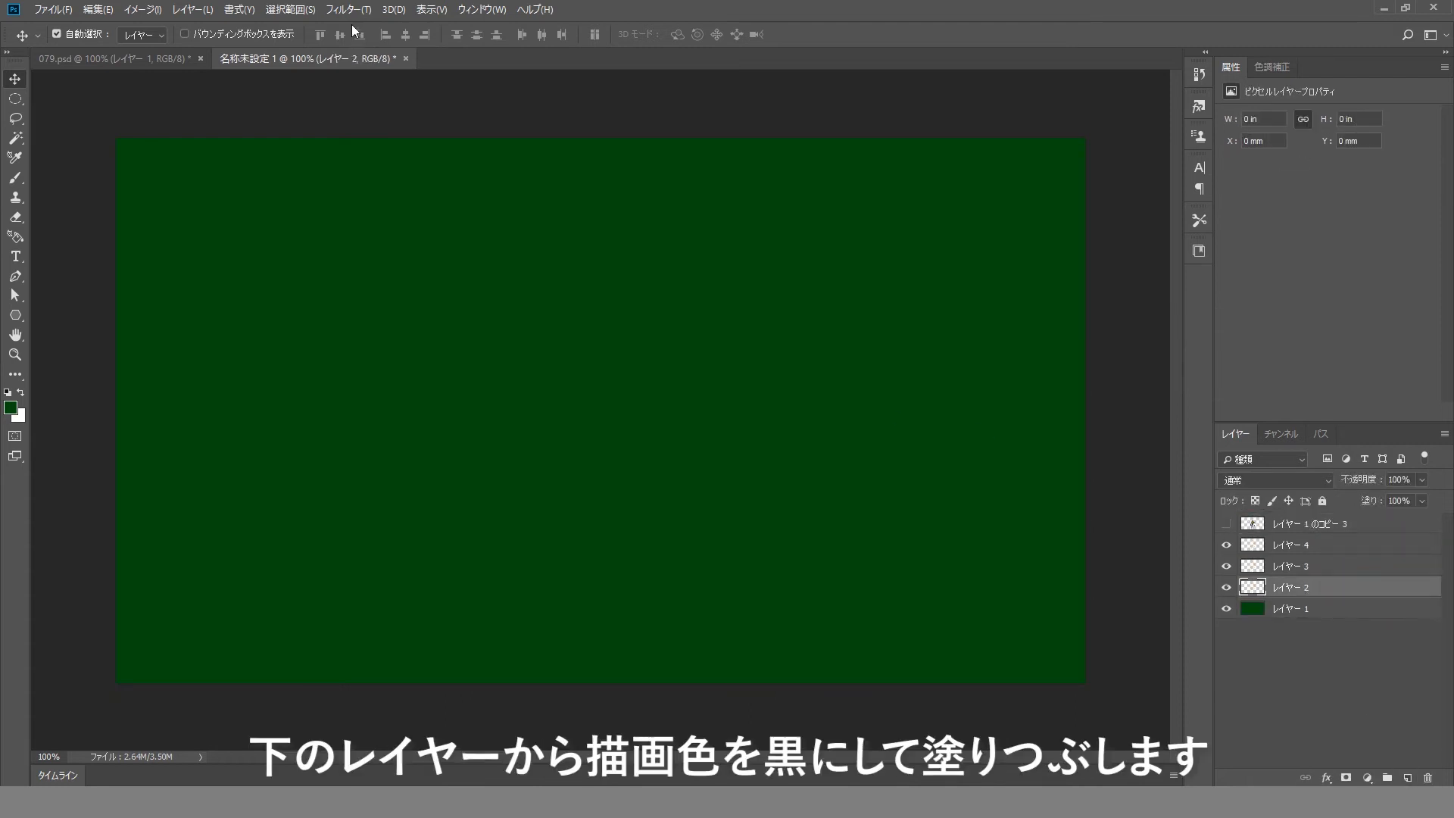
{"action": "key", "text": "alt+BackSpace"}
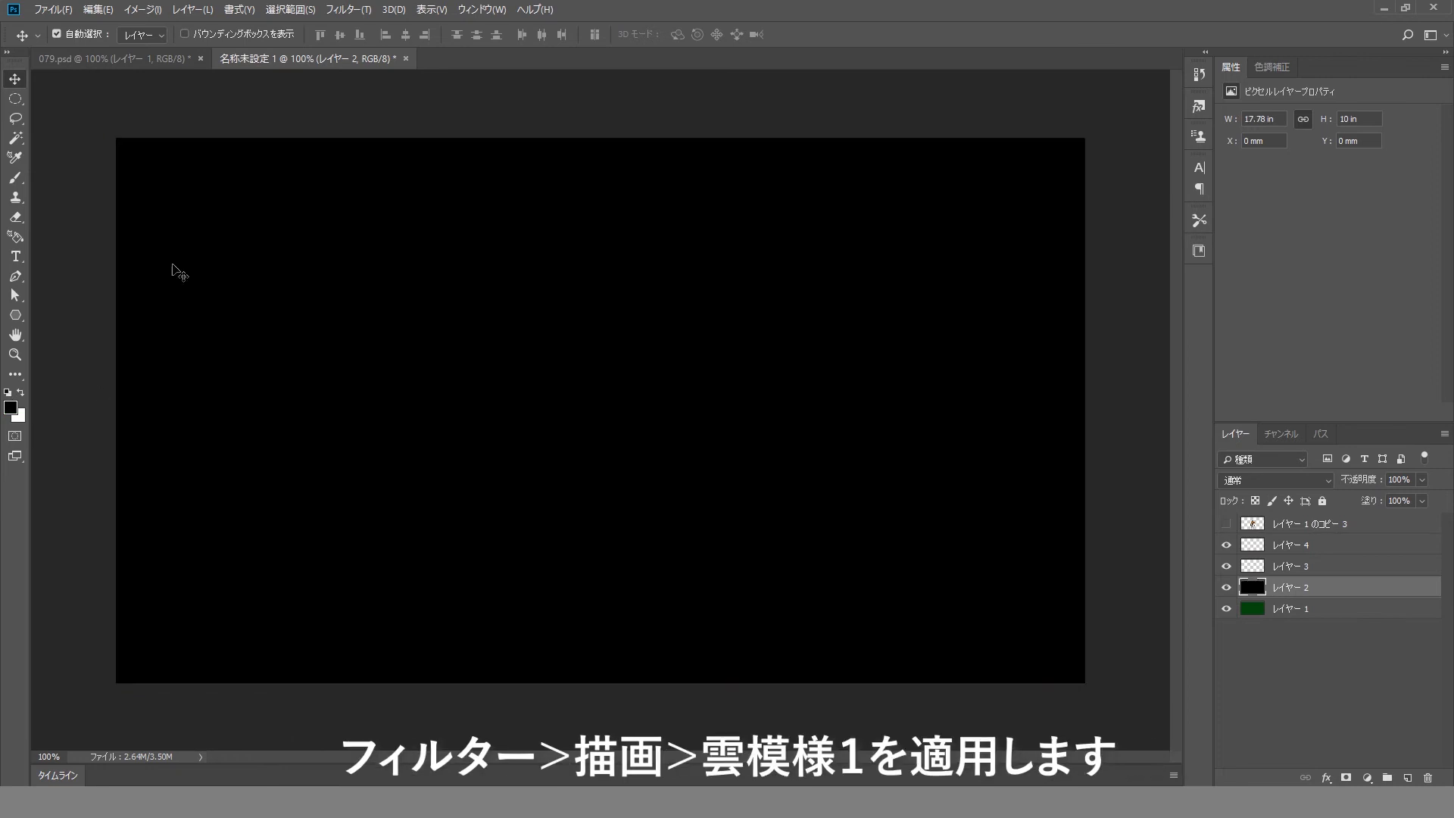
{"action": "left_click", "coordinate": [350, 11]}
{"action": "mouse_move", "coordinate": [519, 282]}
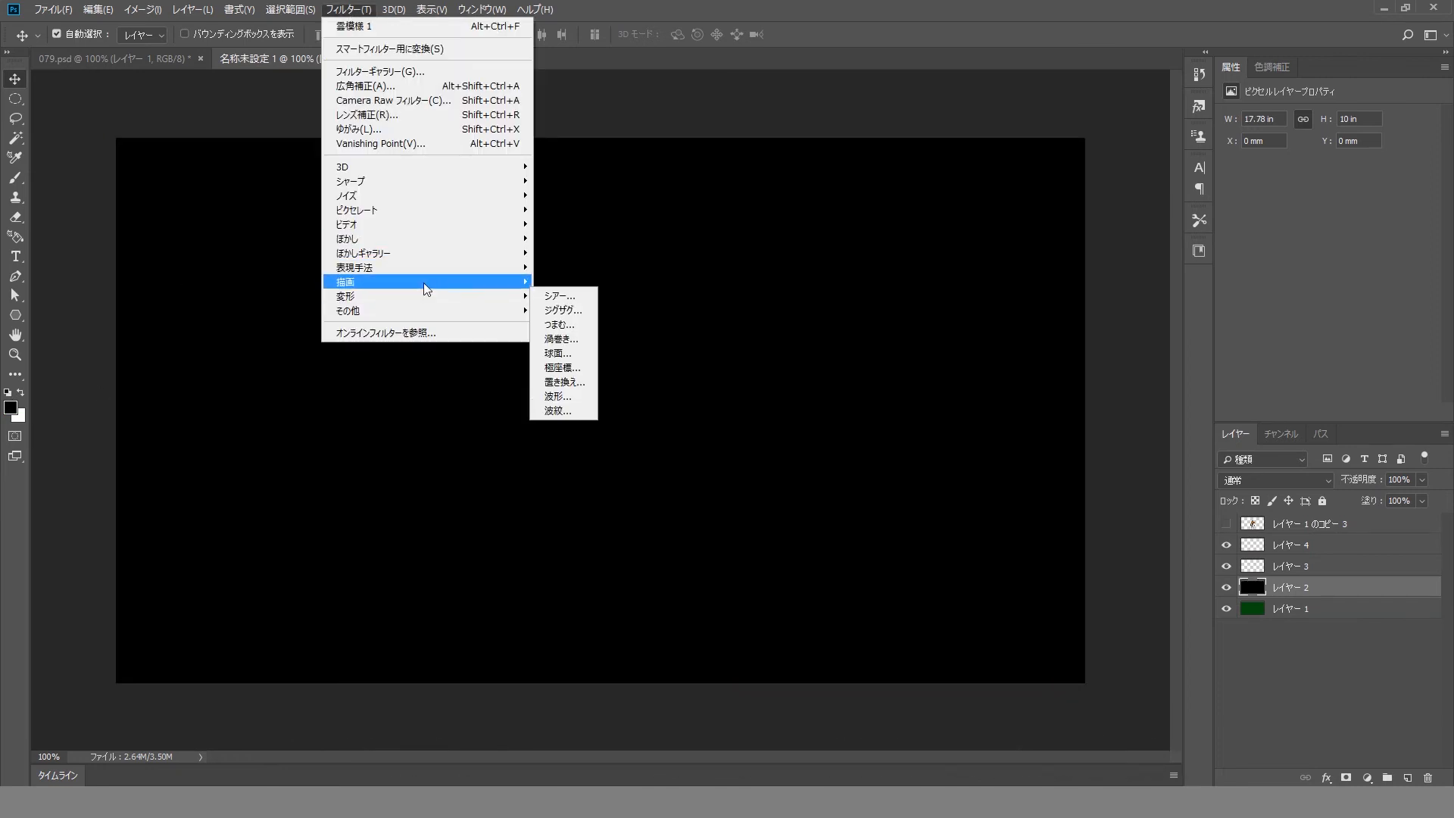
{"action": "left_click", "coordinate": [563, 347]}
- Fill レイヤー 3 with black and apply the Clouds (雲模様 1) filter to it
{"action": "left_click", "coordinate": [1299, 570]}
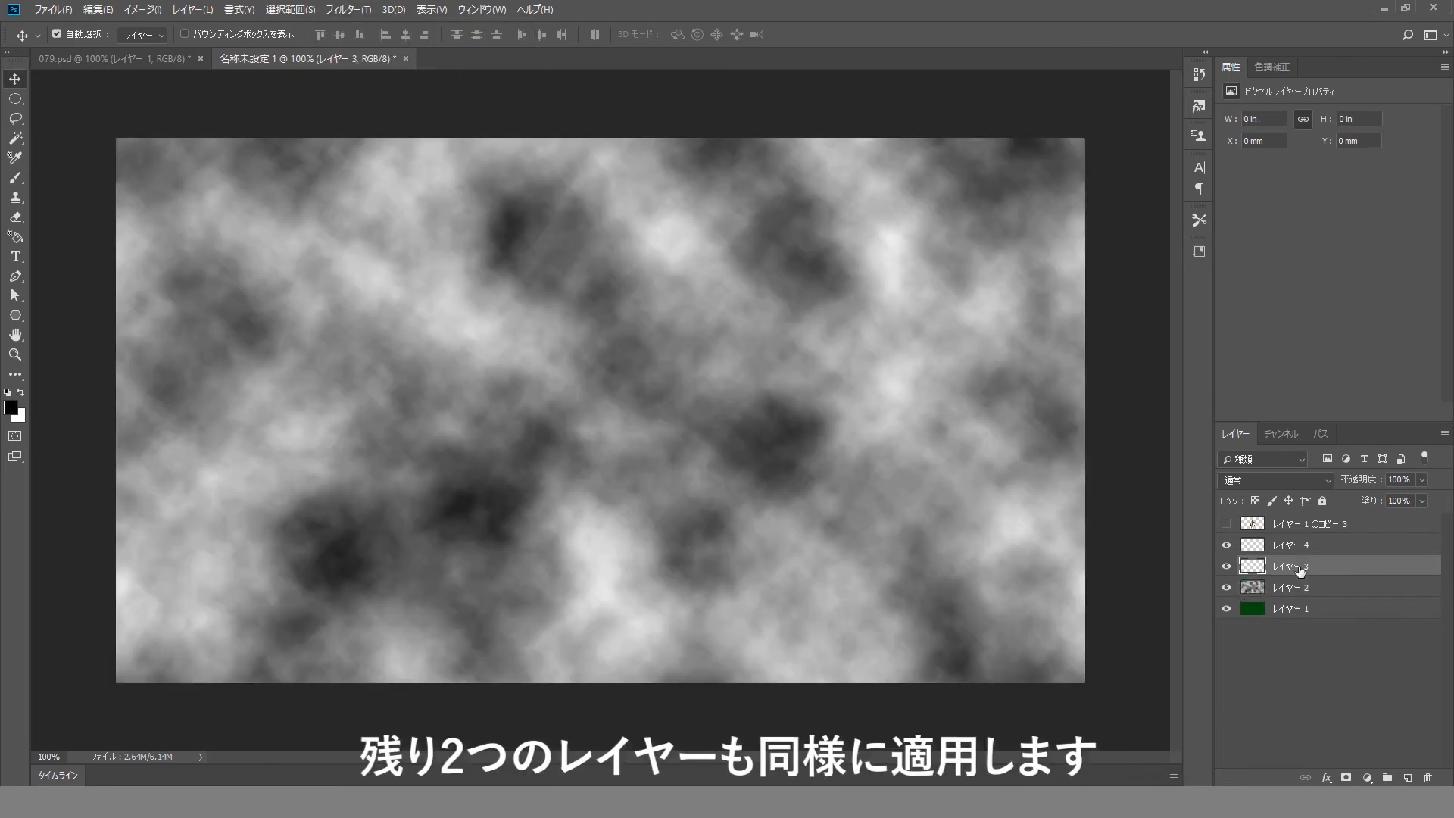
{"action": "key", "text": "alt+BackSpace"}
{"action": "left_click", "coordinate": [347, 10]}
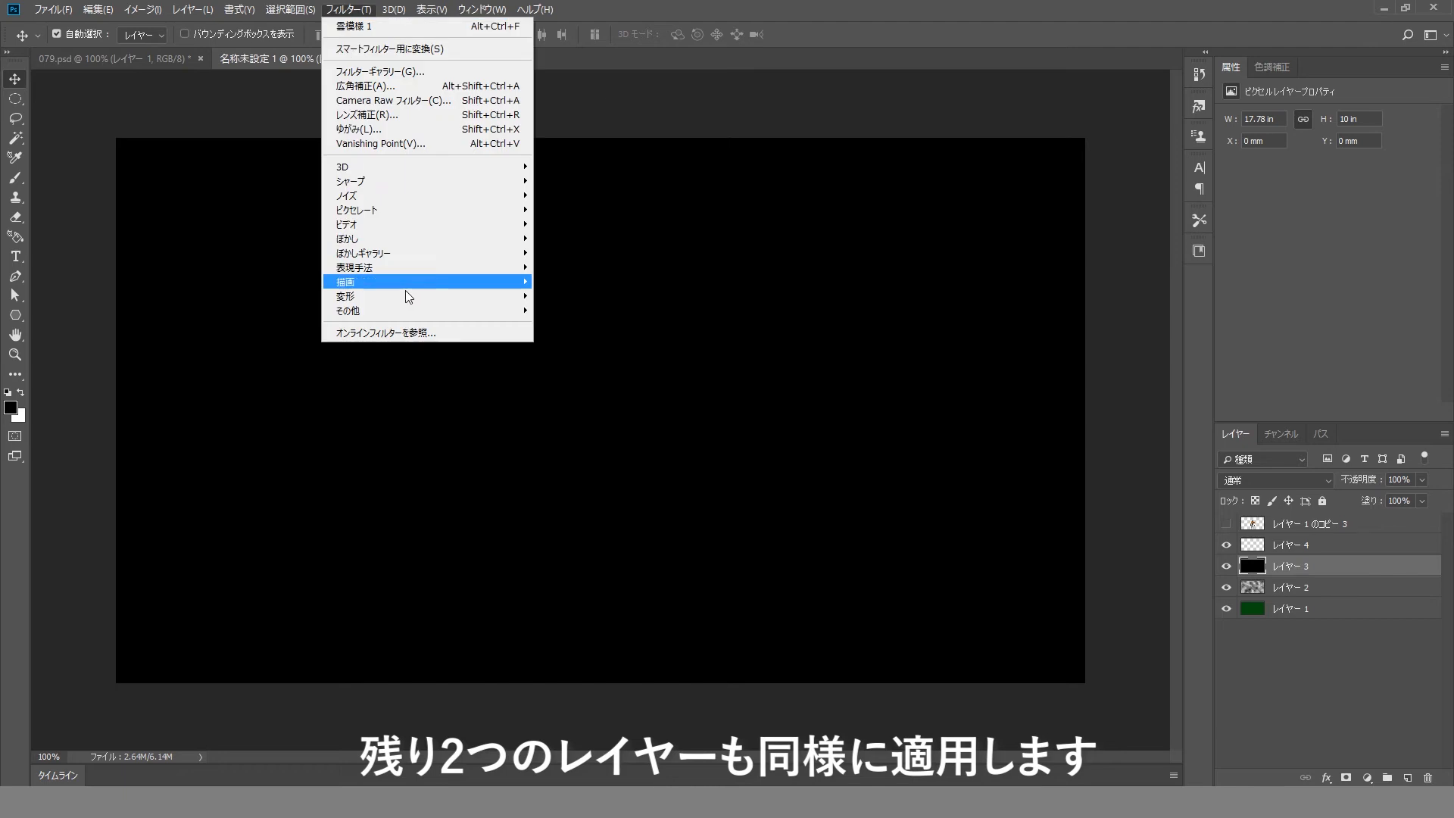
{"action": "mouse_move", "coordinate": [411, 301]}
{"action": "left_click", "coordinate": [365, 26]}
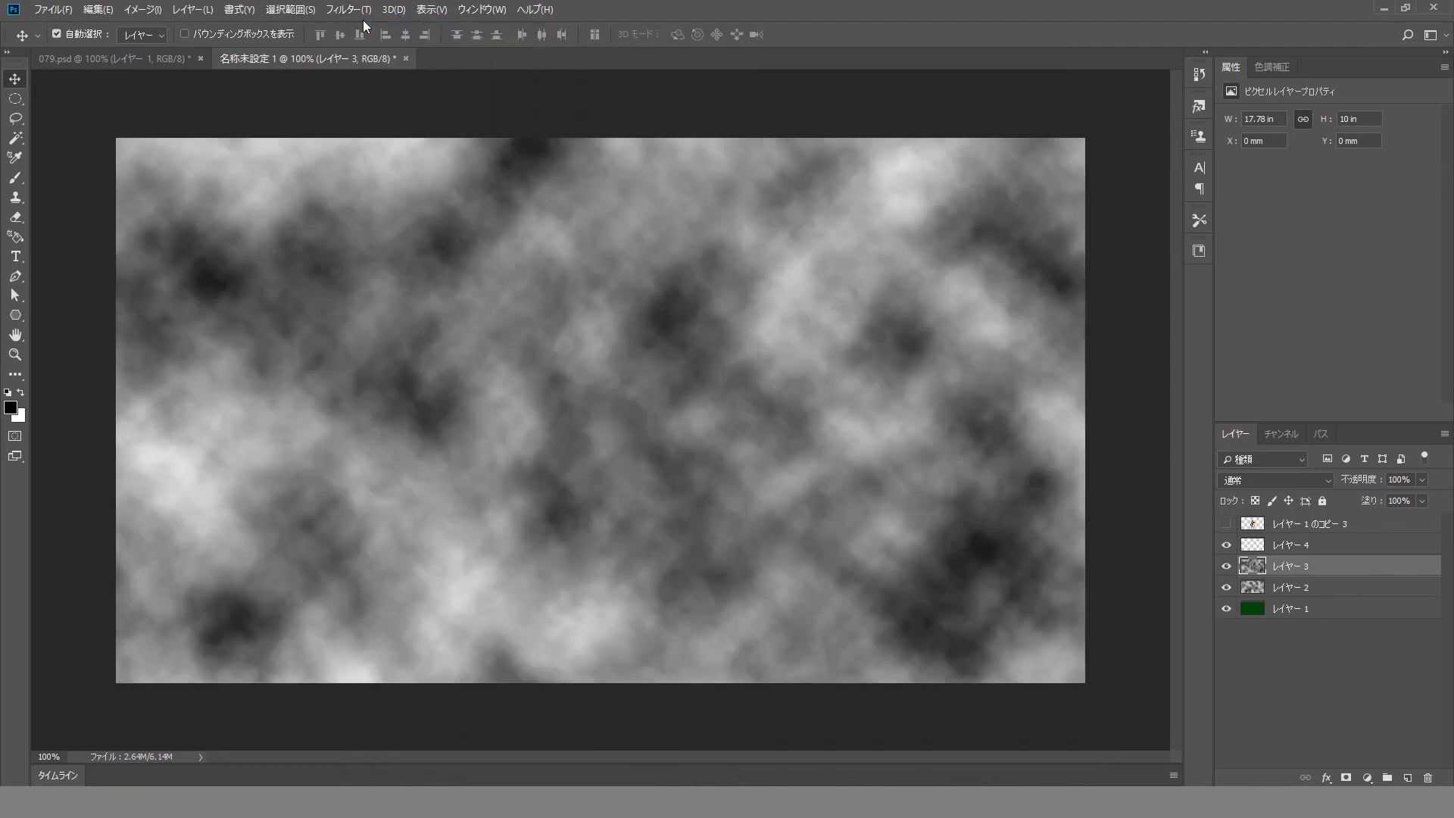
- Fill レイヤー 4 with black and apply the Clouds (雲模様 1) filter to it
{"action": "left_click", "coordinate": [1300, 547]}
{"action": "key", "text": "alt+BackSpace"}
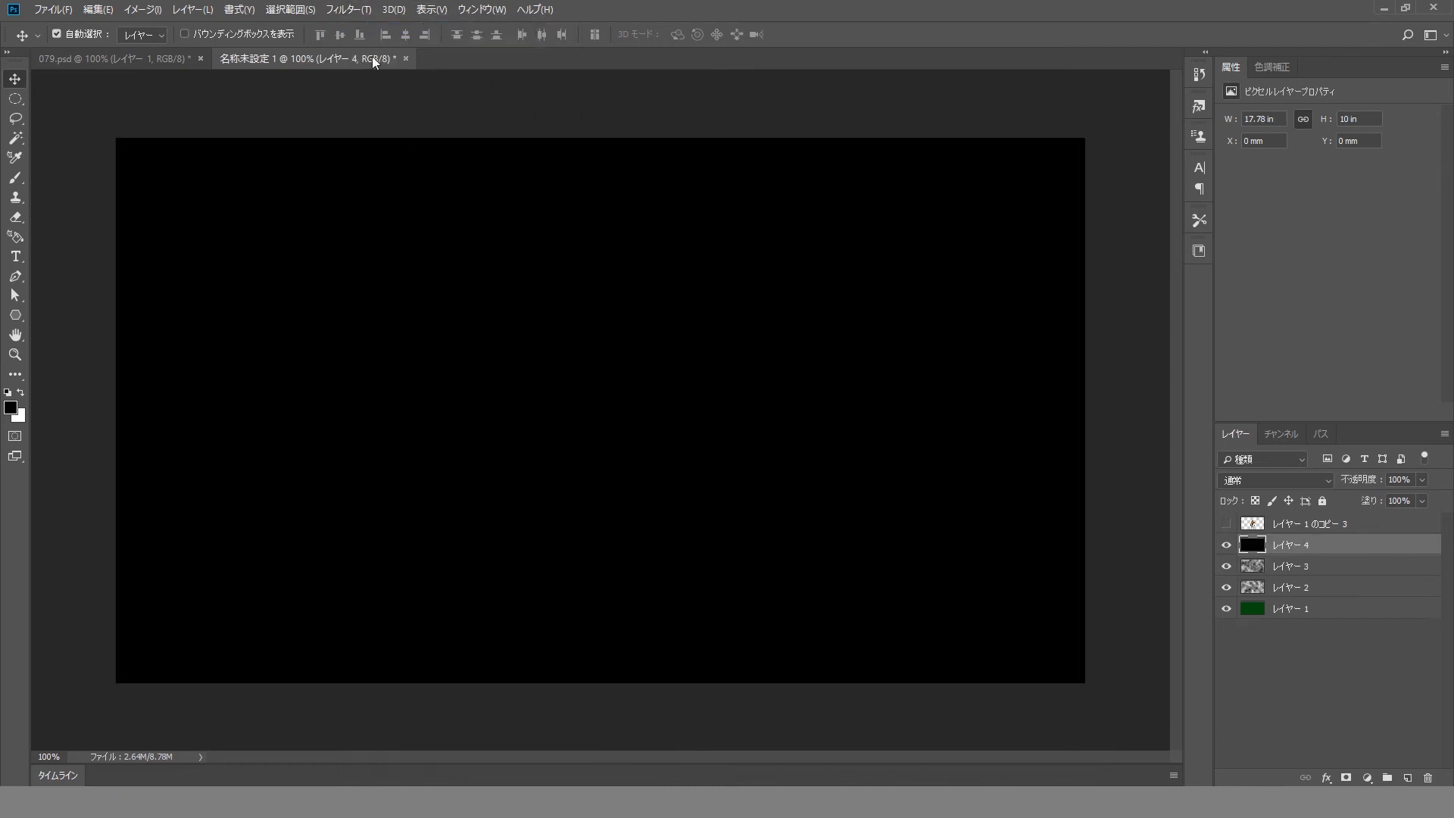
{"action": "left_click", "coordinate": [349, 10]}
{"action": "left_click", "coordinate": [361, 26]}
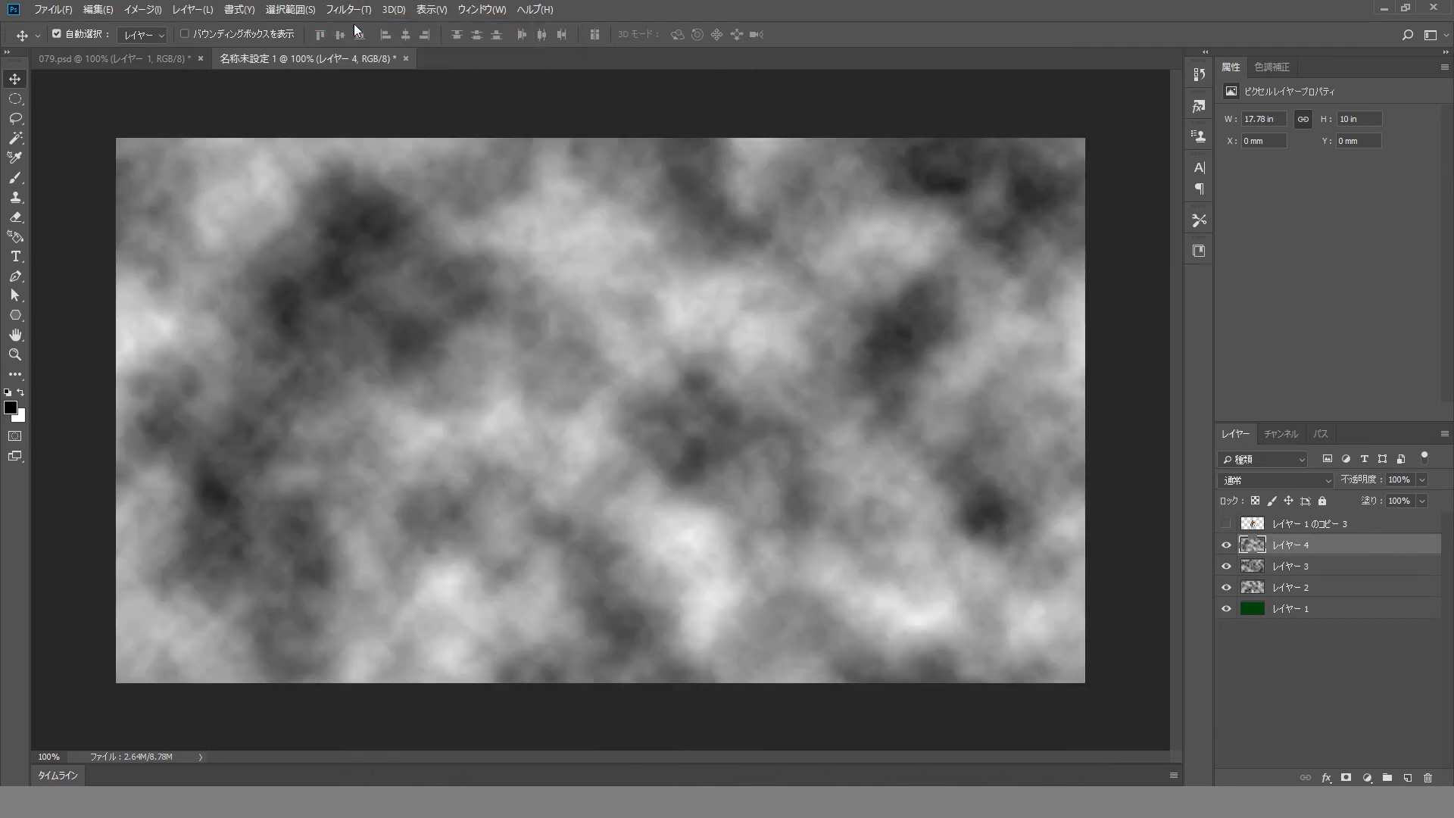
- Hide レイヤー 4 and レイヤー 3, then turn the clouds on レイヤー 2 into black and white patches with Threshold (2 階調化)
{"action": "left_click", "coordinate": [1373, 595]}
{"action": "left_click_drag", "start_coordinate": [1226, 545], "coordinate": [1212, 565]}
{"action": "left_click", "coordinate": [142, 9]}
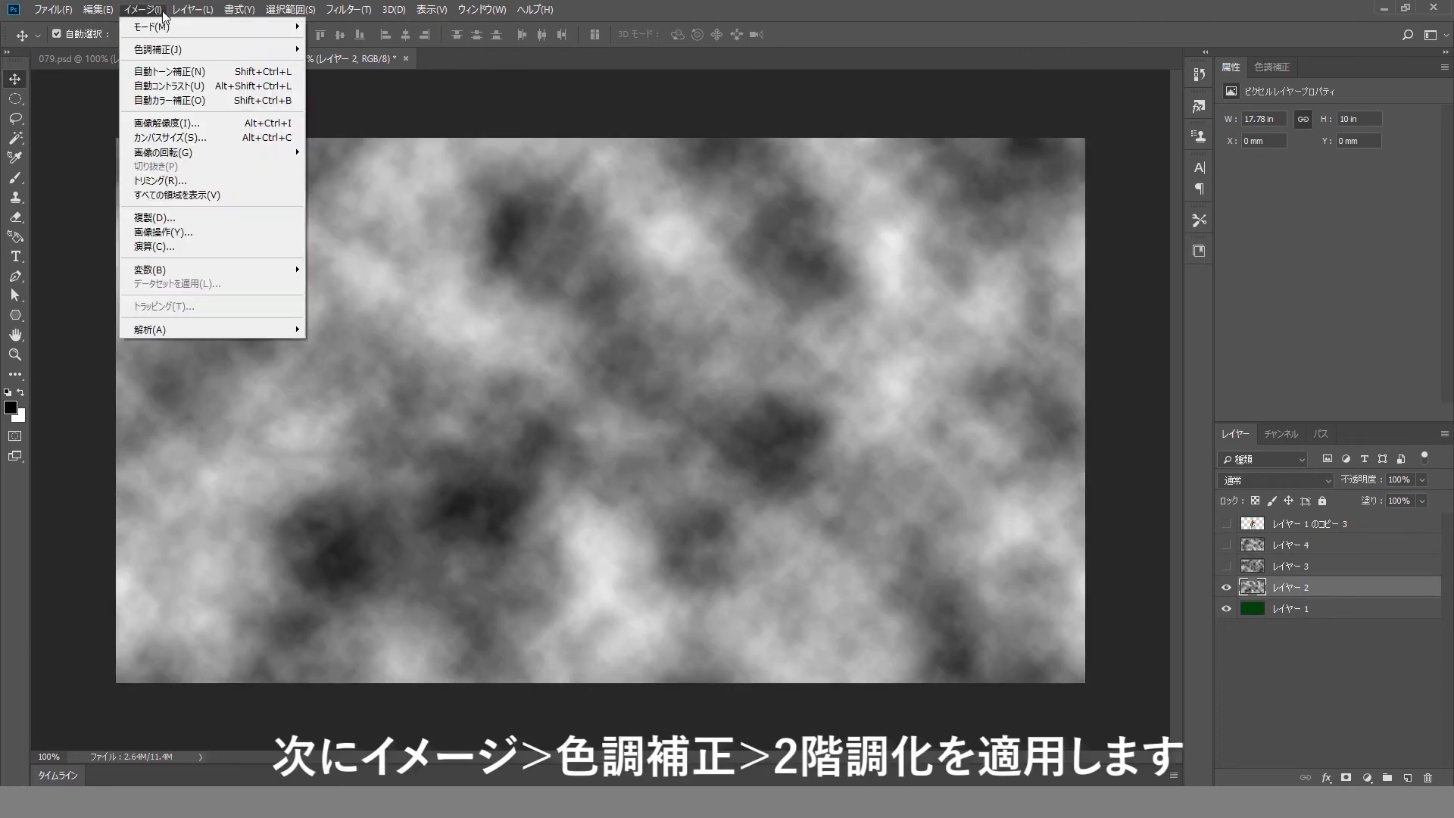
{"action": "mouse_move", "coordinate": [228, 49]}
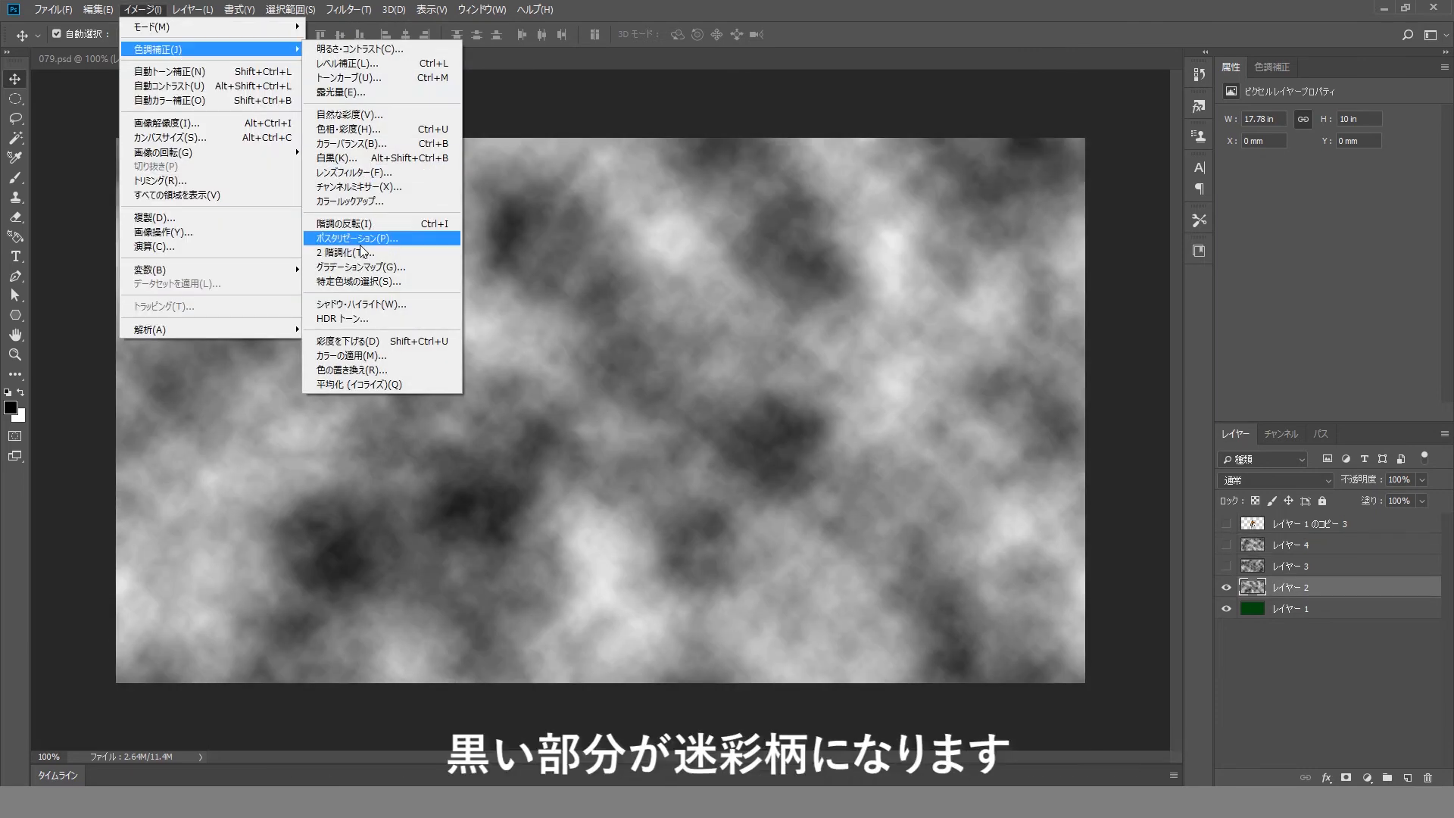
{"action": "left_click", "coordinate": [345, 252]}
{"action": "mouse_move", "coordinate": [932, 532]}
{"action": "left_mouse_down"}
{"action": "mouse_move", "coordinate": [963, 533]}
{"action": "mouse_move", "coordinate": [943, 533]}
{"action": "left_mouse_up"}
{"action": "left_click", "coordinate": [1077, 436]}
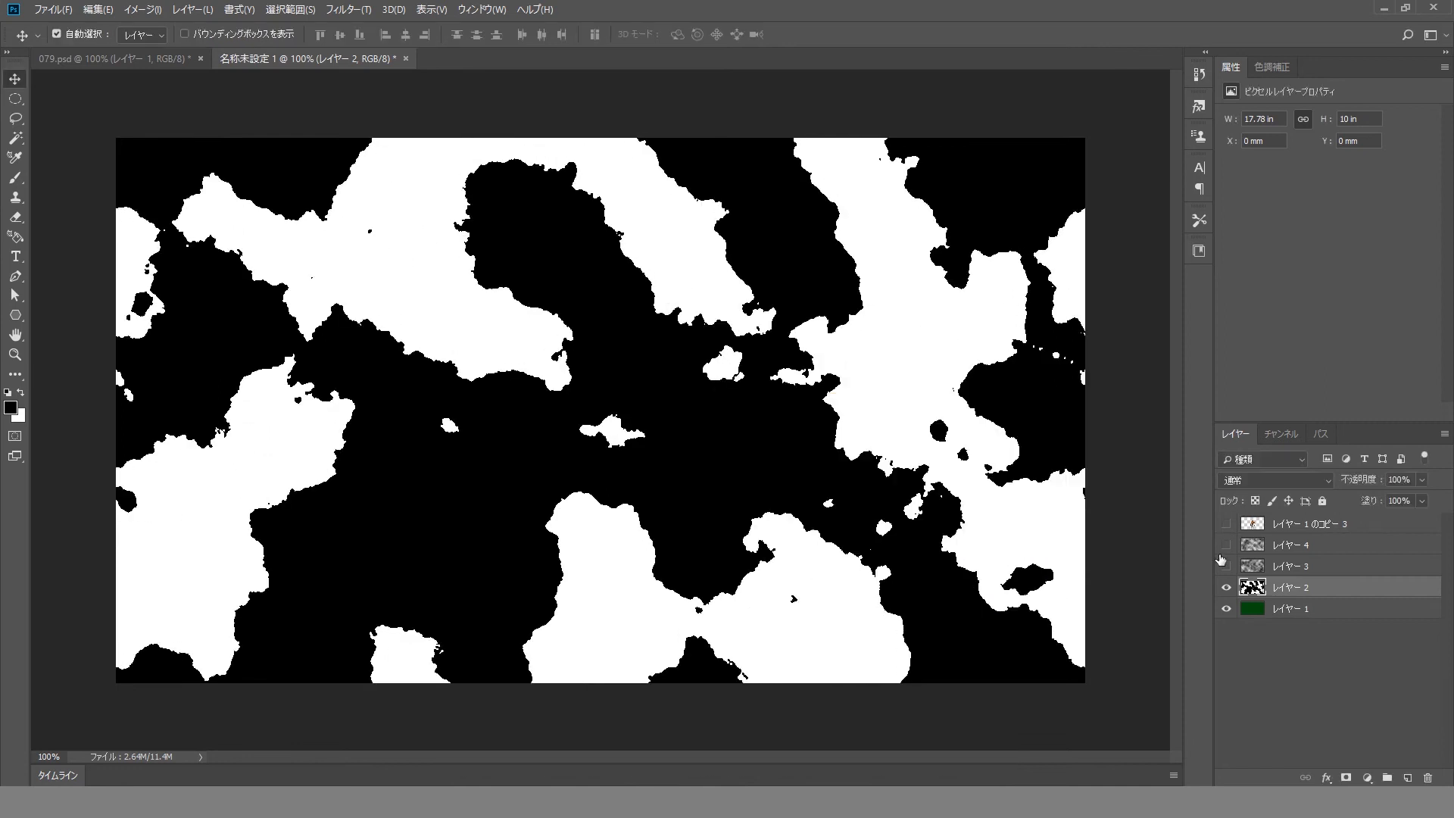
- Show レイヤー 3 and apply Threshold (2 階調化) to its clouds with a level of 135
{"action": "left_click", "coordinate": [1226, 566]}
{"action": "left_click", "coordinate": [1291, 566]}
{"action": "left_click", "coordinate": [143, 10]}
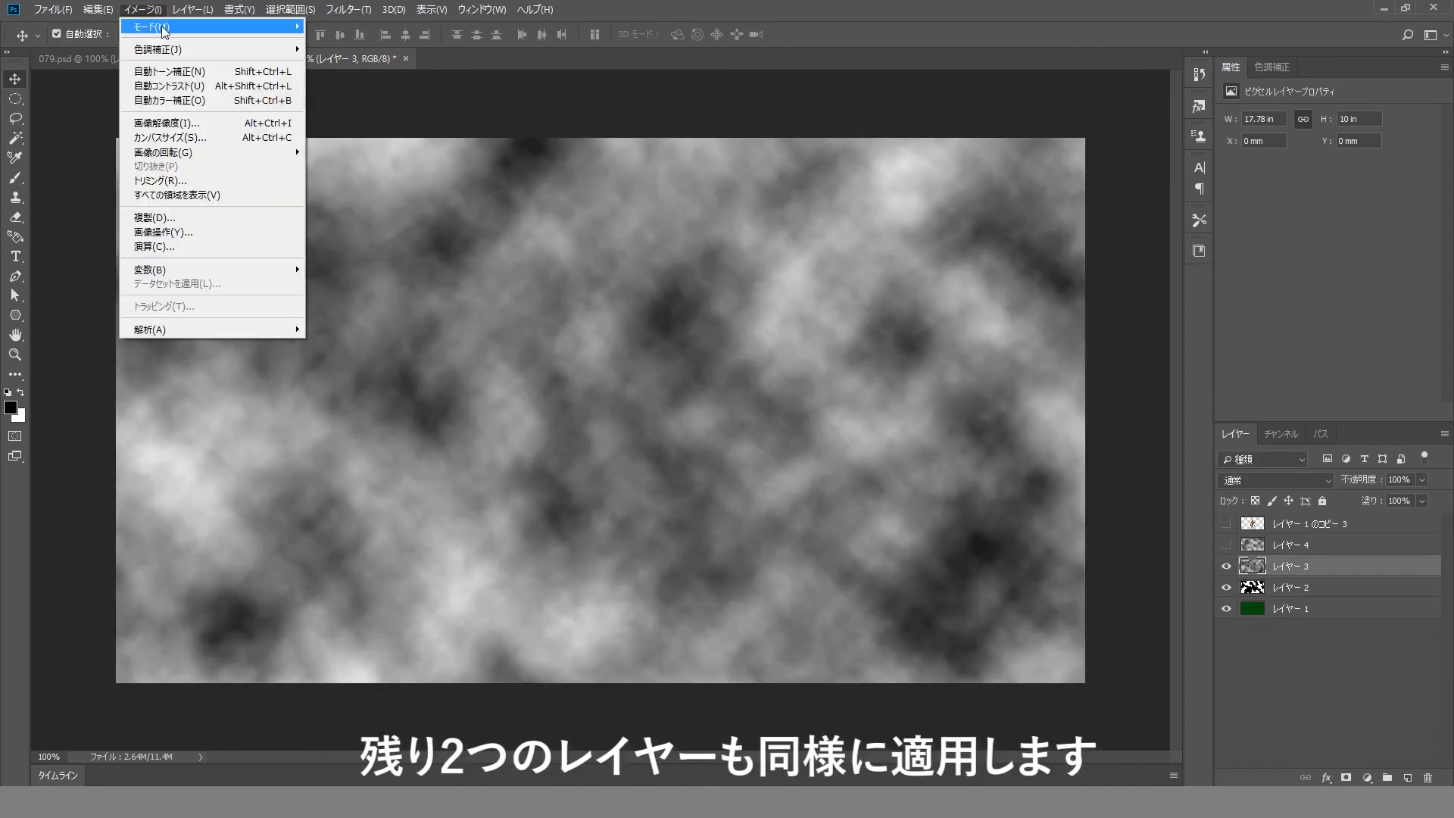
{"action": "mouse_move", "coordinate": [166, 47]}
{"action": "left_click", "coordinate": [344, 253]}
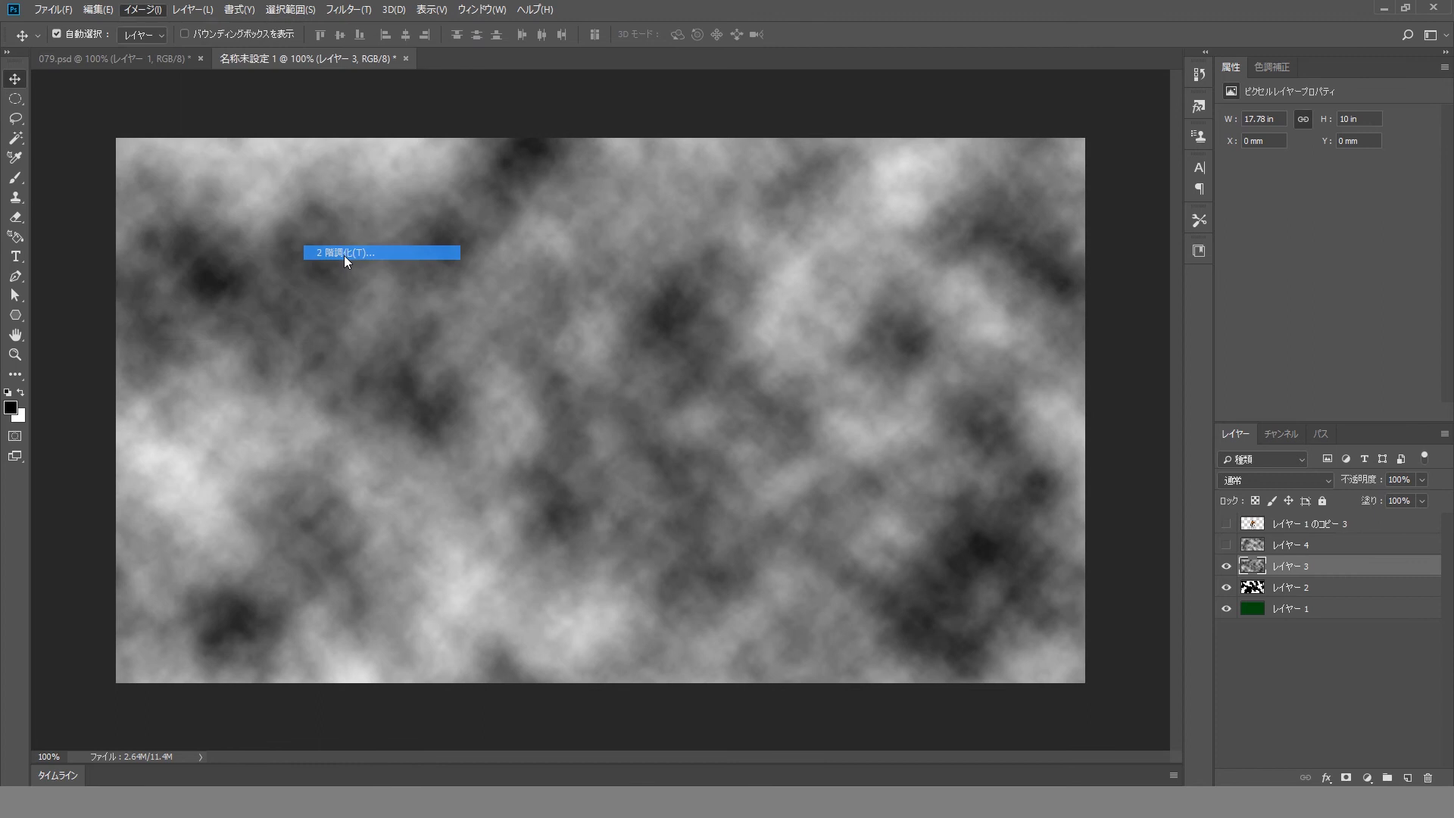
{"action": "left_click_drag", "start_coordinate": [931, 533], "coordinate": [935, 535]}
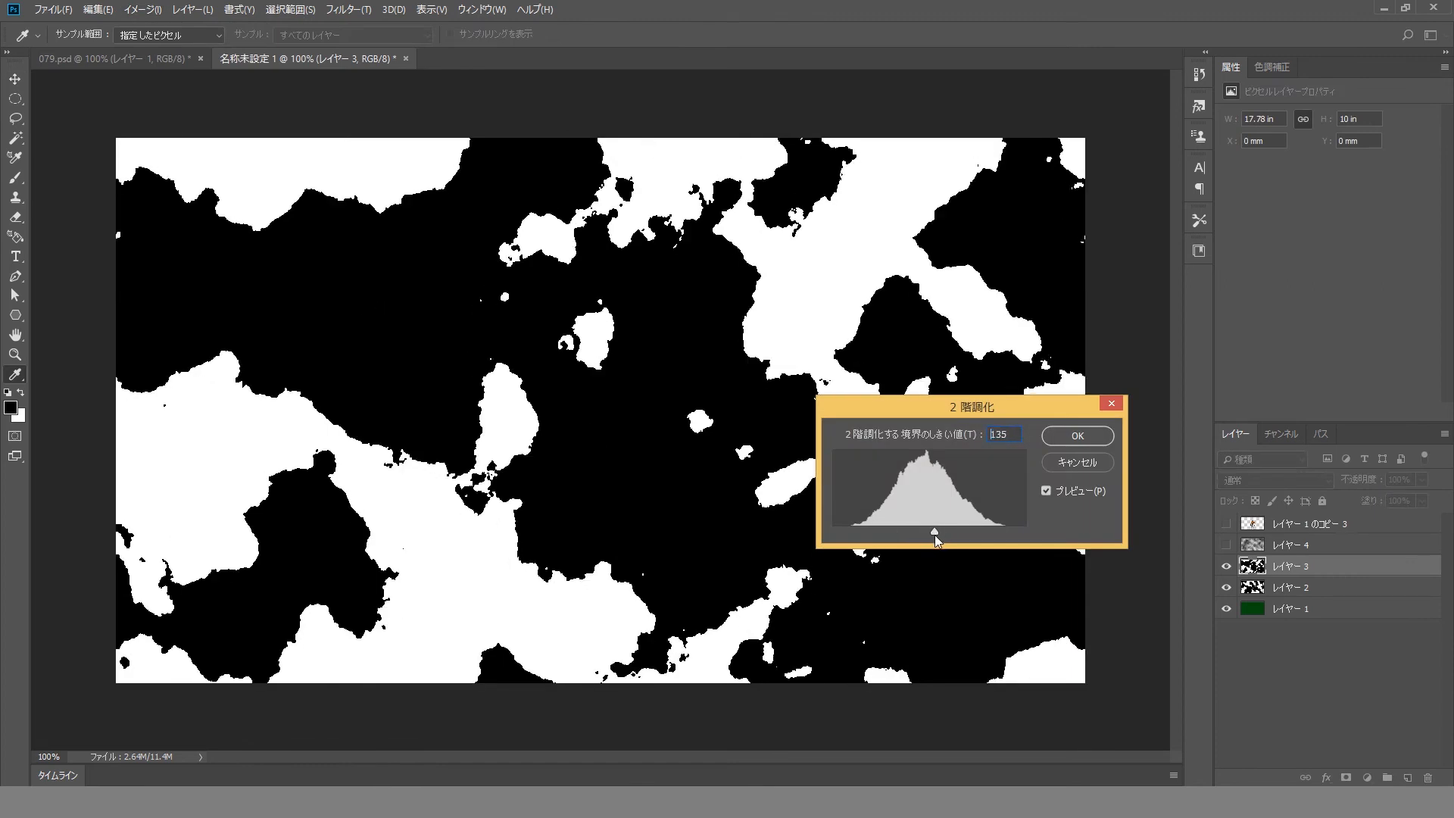
{"action": "left_click", "coordinate": [1072, 439]}
- Show レイヤー 4 and apply Threshold (2 階調化) to its clouds with a level of about 152
{"action": "left_click", "coordinate": [1225, 545]}
{"action": "left_click", "coordinate": [1287, 545]}
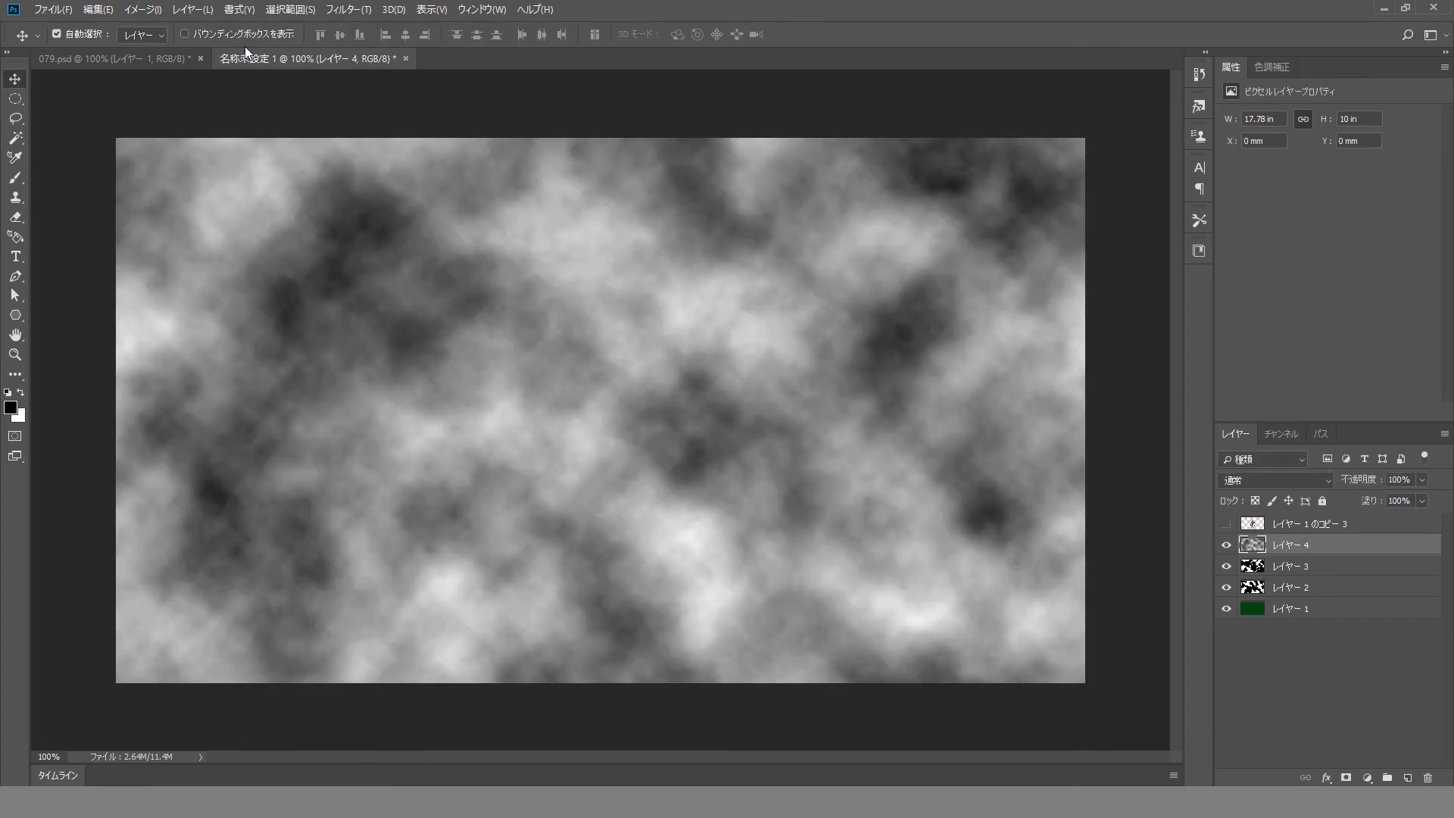
{"action": "left_click", "coordinate": [143, 10]}
{"action": "mouse_move", "coordinate": [218, 53]}
{"action": "left_click", "coordinate": [343, 253]}
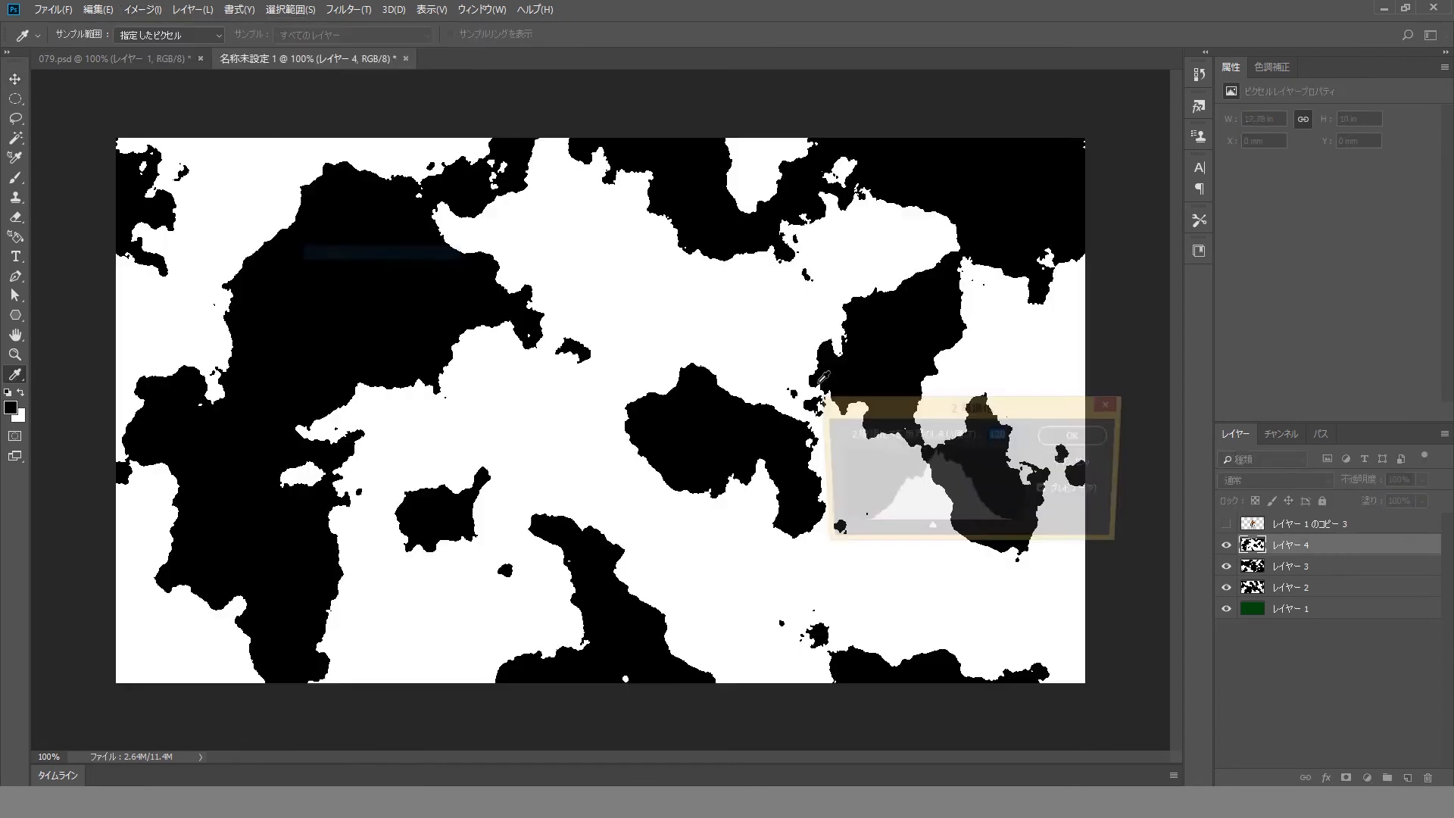
{"action": "mouse_move", "coordinate": [946, 535]}
{"action": "left_mouse_down"}
{"action": "mouse_move", "coordinate": [919, 533]}
{"action": "mouse_move", "coordinate": [947, 538]}
{"action": "left_mouse_up"}
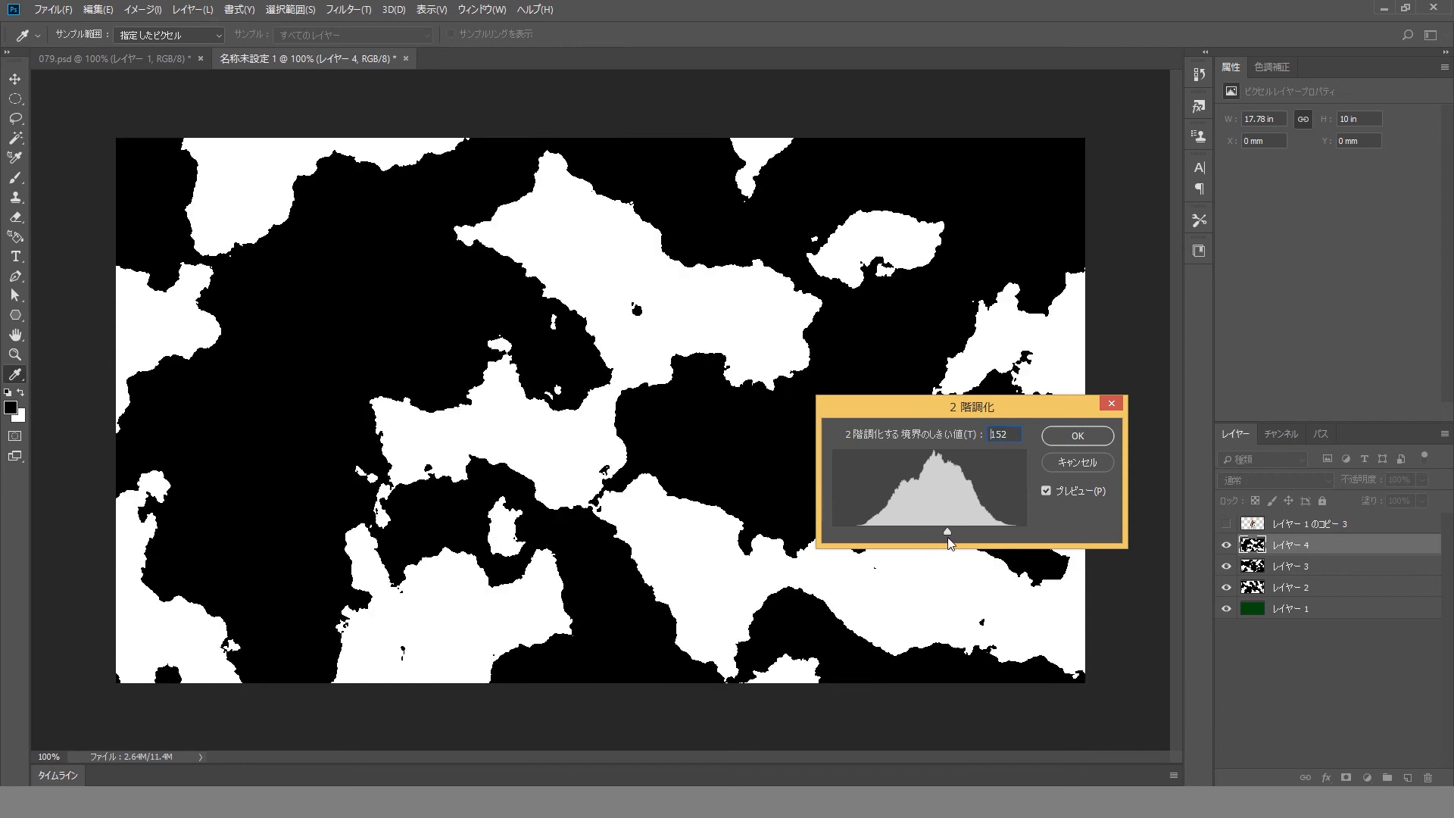
{"action": "left_click", "coordinate": [1055, 438]}
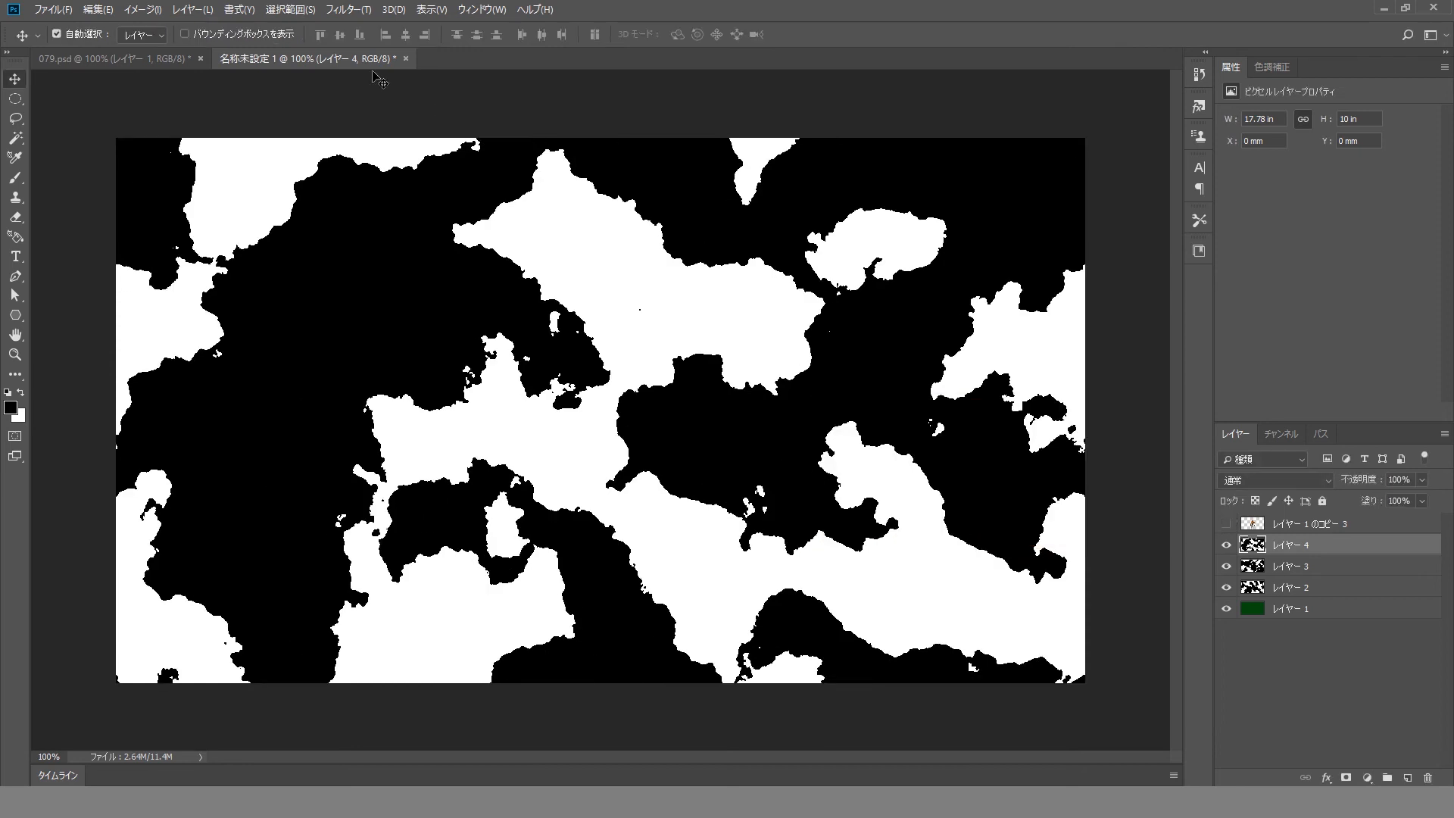
- Select the white areas of レイヤー 4 with Color Range set to Highlights (ハイライト), delete them and deselect
{"action": "left_click", "coordinate": [300, 11]}
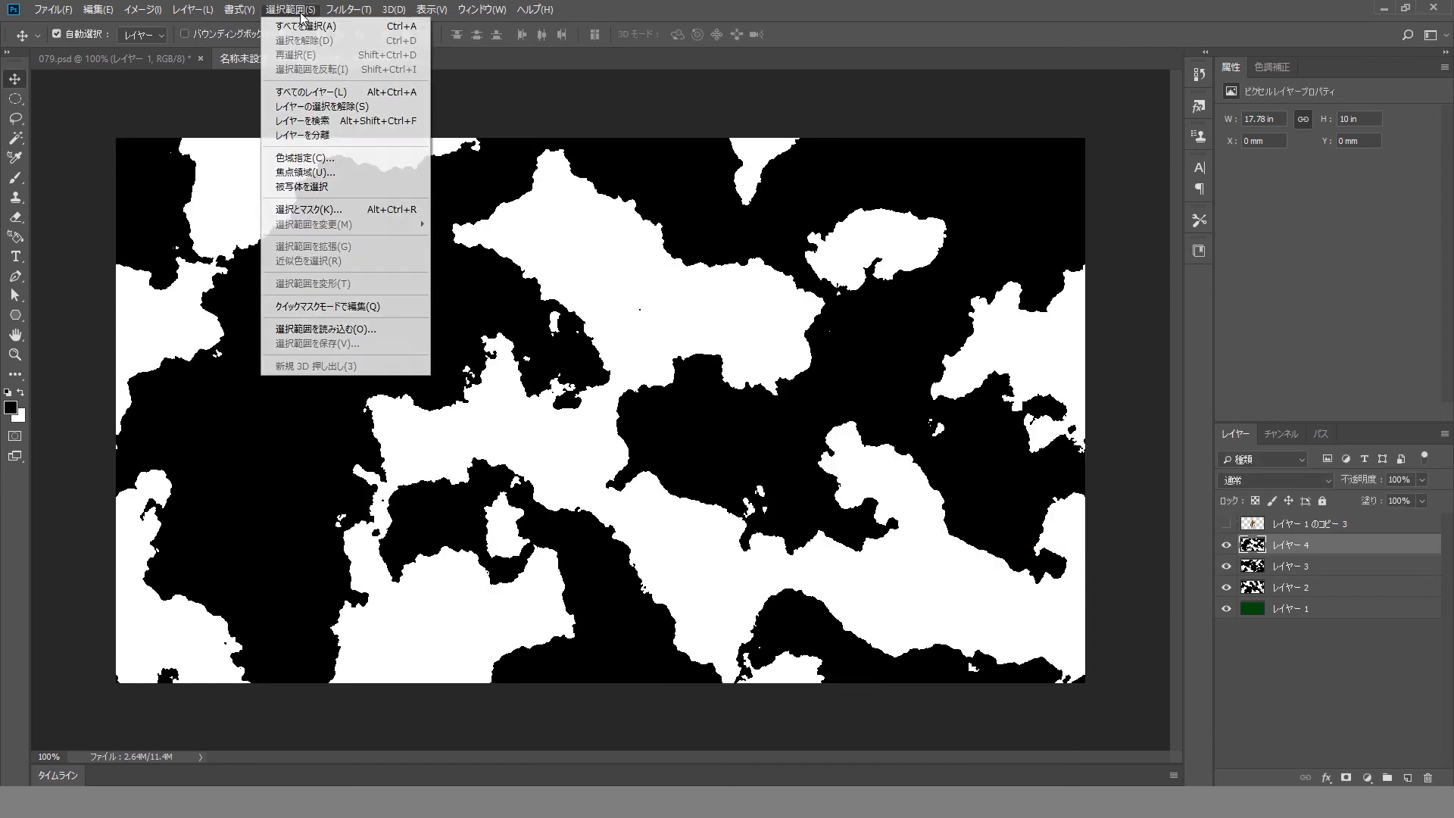
{"action": "left_click", "coordinate": [309, 158]}
{"action": "left_click", "coordinate": [930, 379]}
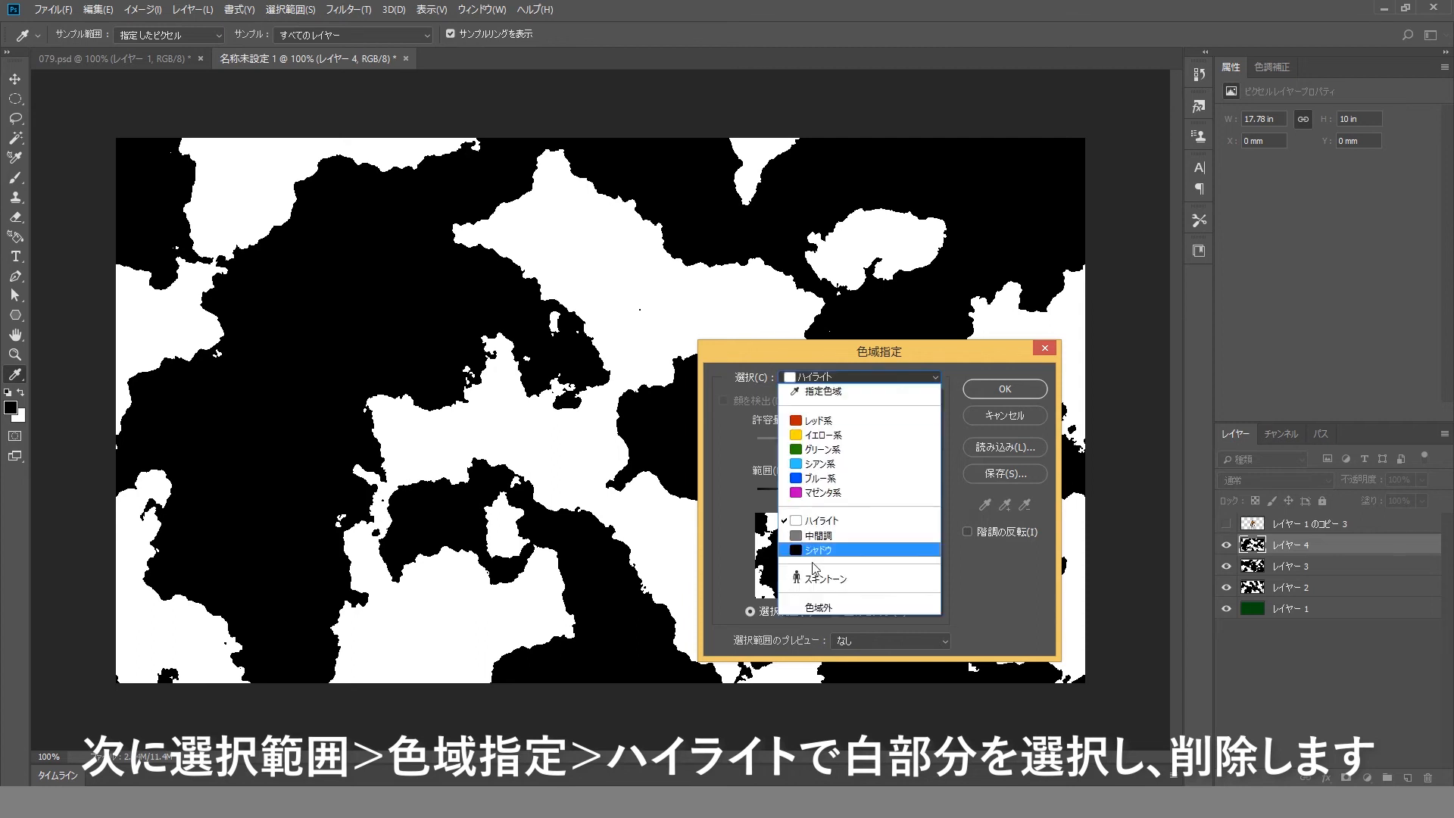
{"action": "left_click", "coordinate": [820, 552]}
{"action": "left_click", "coordinate": [1005, 388]}
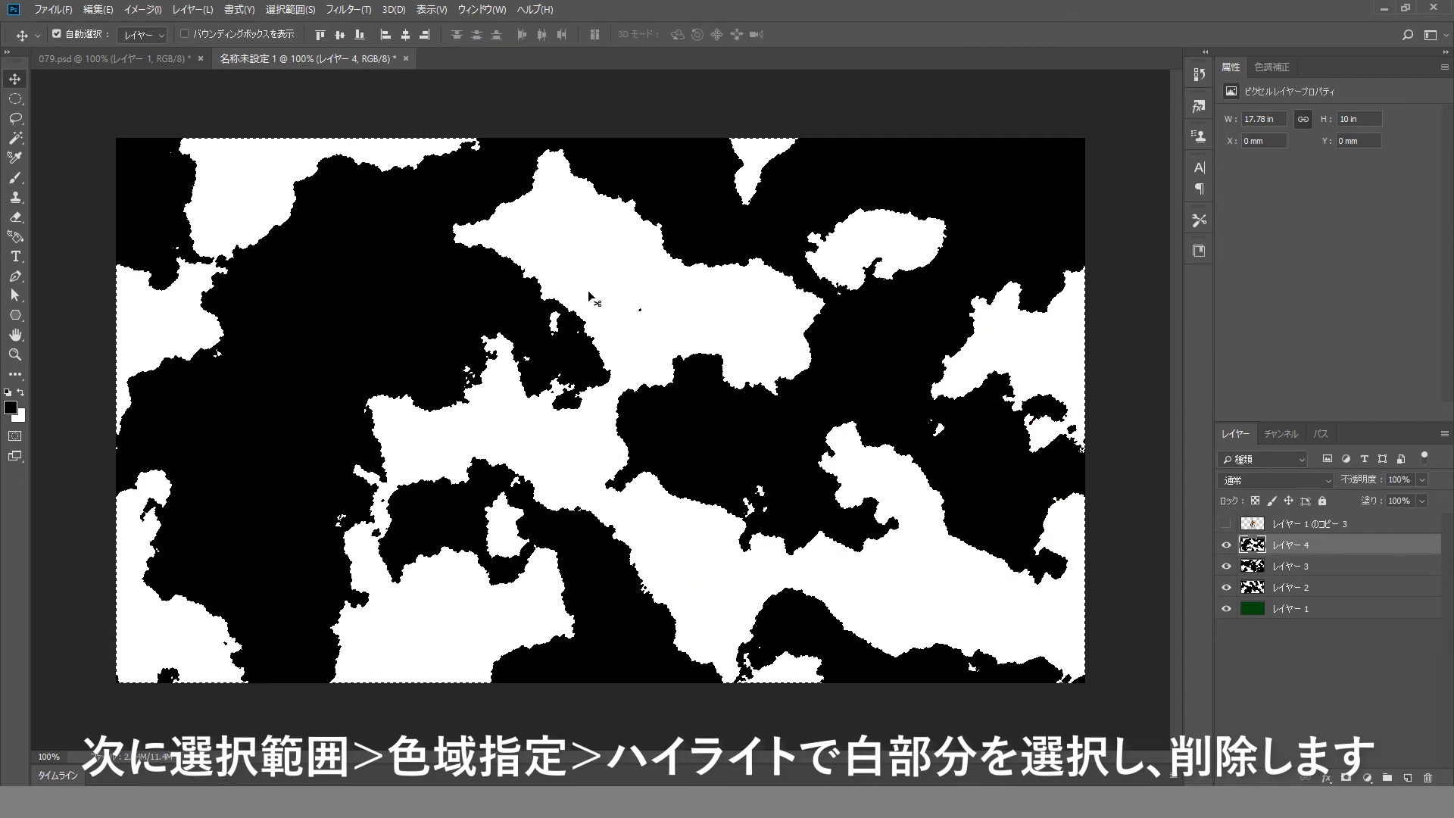
{"action": "key", "text": "Delete"}
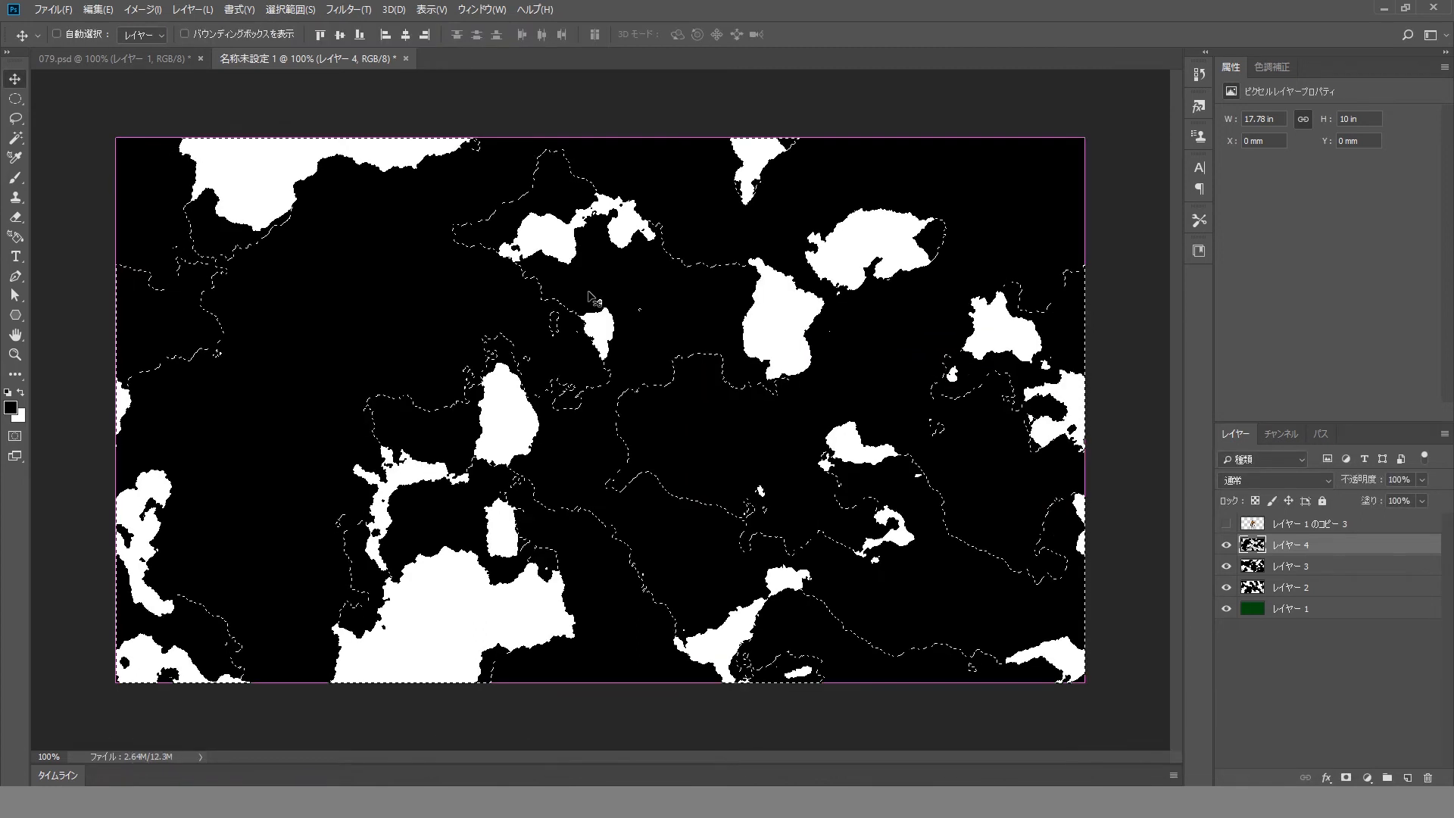
{"action": "key", "text": "ctrl+d"}
- Hide レイヤー 4, select the white areas of レイヤー 3 with Color Range Highlights (ハイライト), delete them and deselect
{"action": "left_click", "coordinate": [1302, 568]}
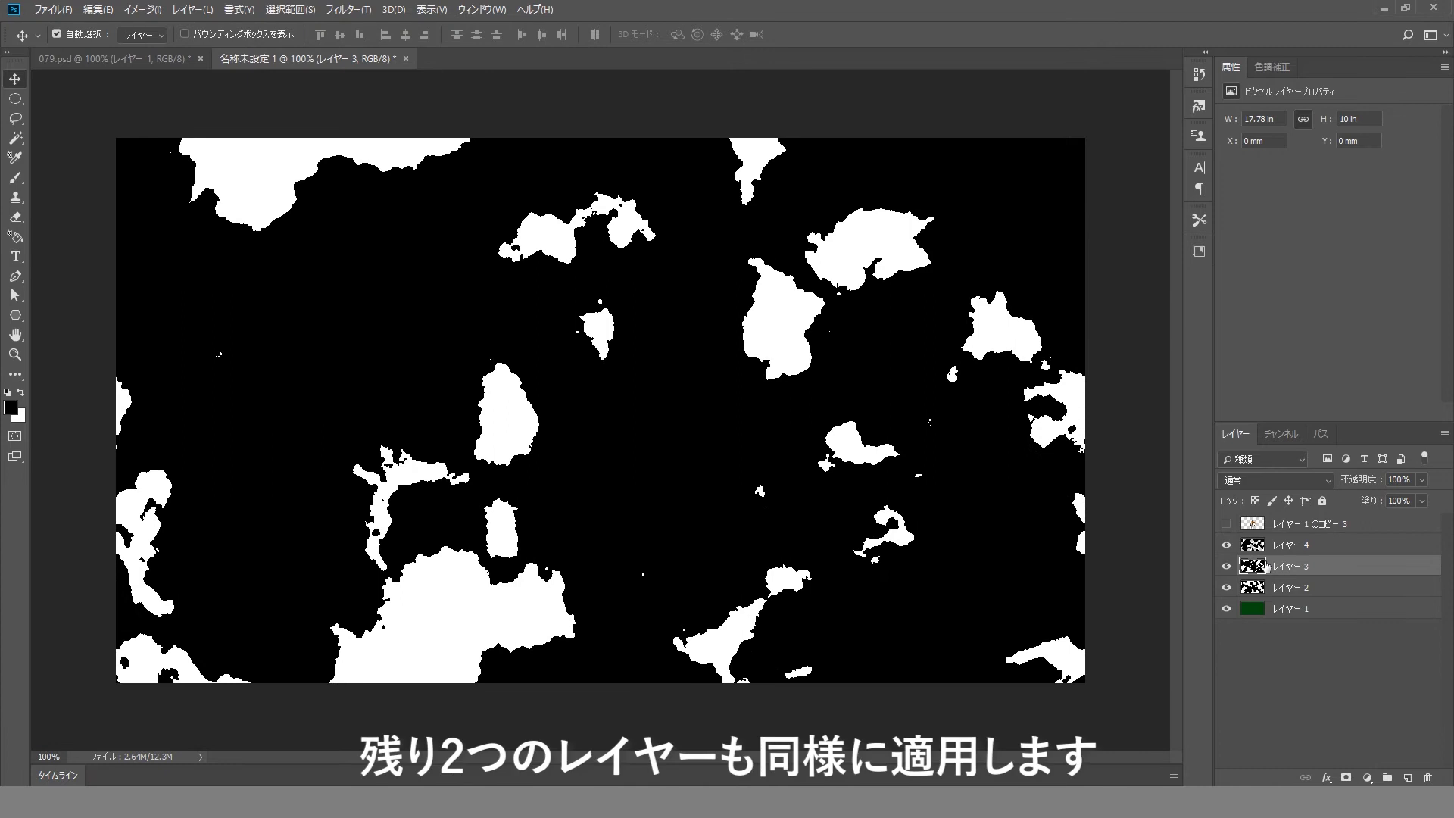
{"action": "left_click", "coordinate": [1227, 545]}
{"action": "left_click", "coordinate": [290, 9]}
{"action": "left_click", "coordinate": [341, 136]}
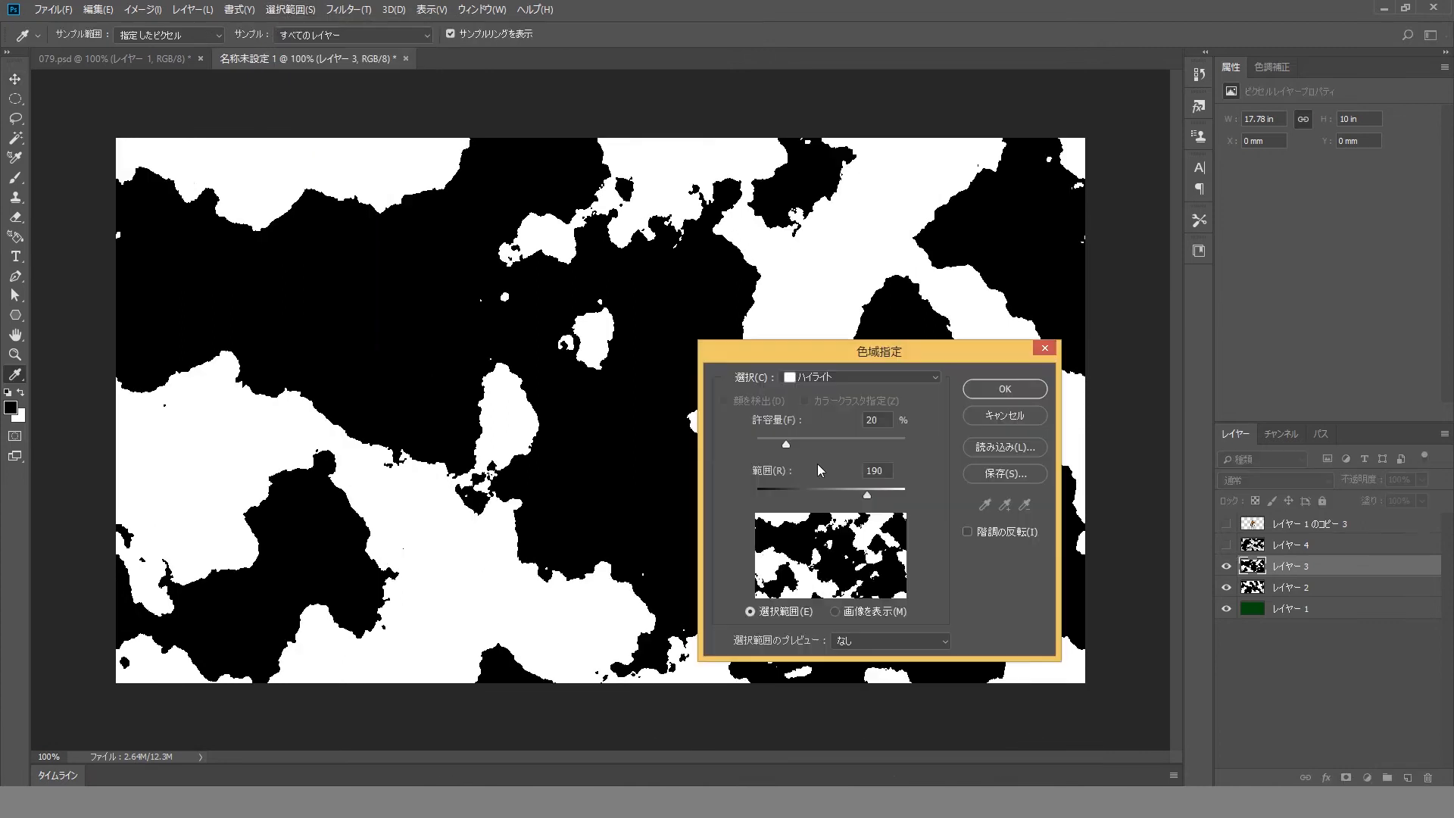
{"action": "left_click", "coordinate": [1005, 388]}
{"action": "key", "text": "v"}
{"action": "key", "text": "Delete"}
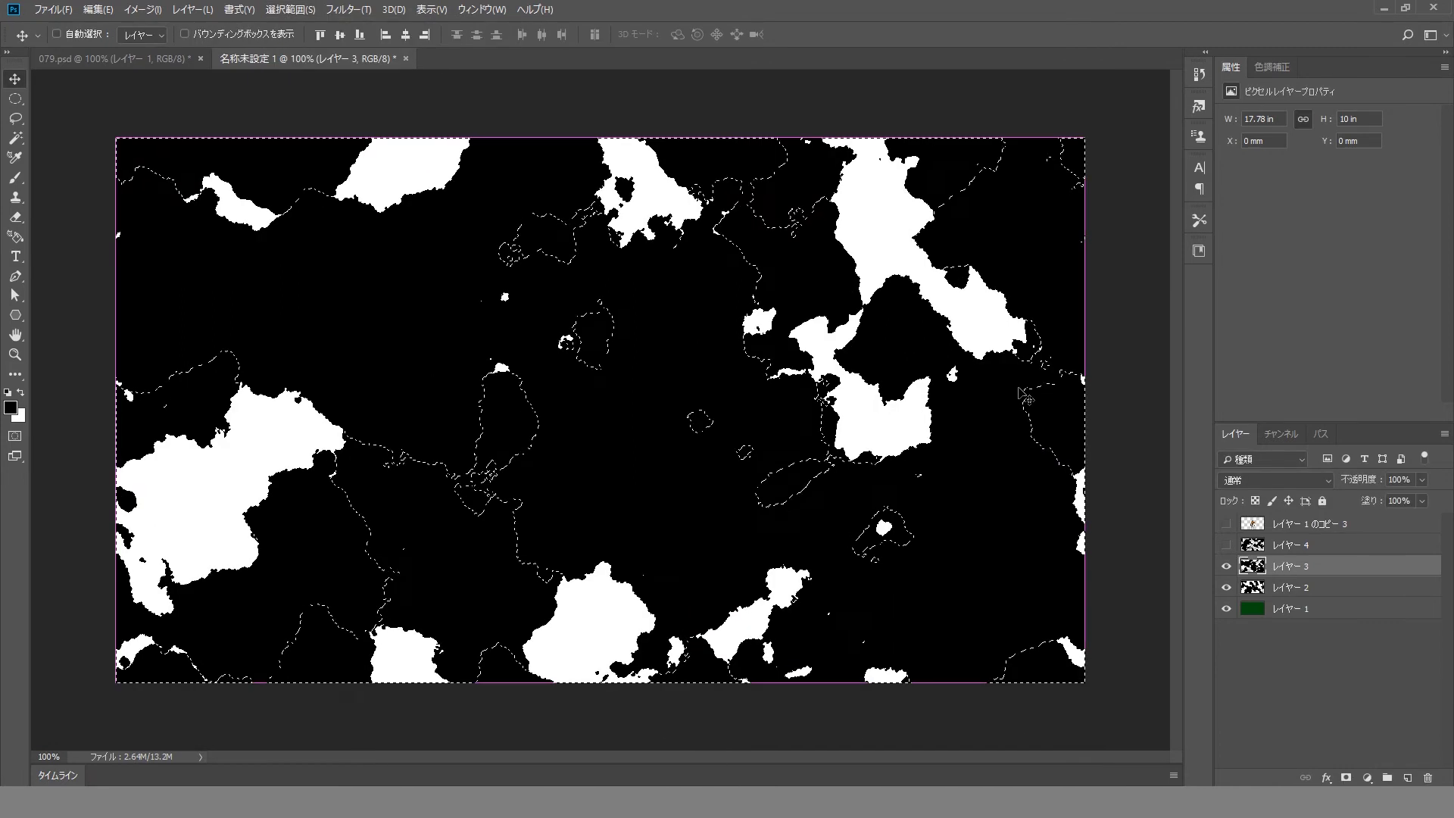
{"action": "key", "text": "ctrl+d"}
- Hide レイヤー 3, select the white areas of レイヤー 2 with Color Range Highlights (ハイライト), and delete them
{"action": "left_click", "coordinate": [1227, 566]}
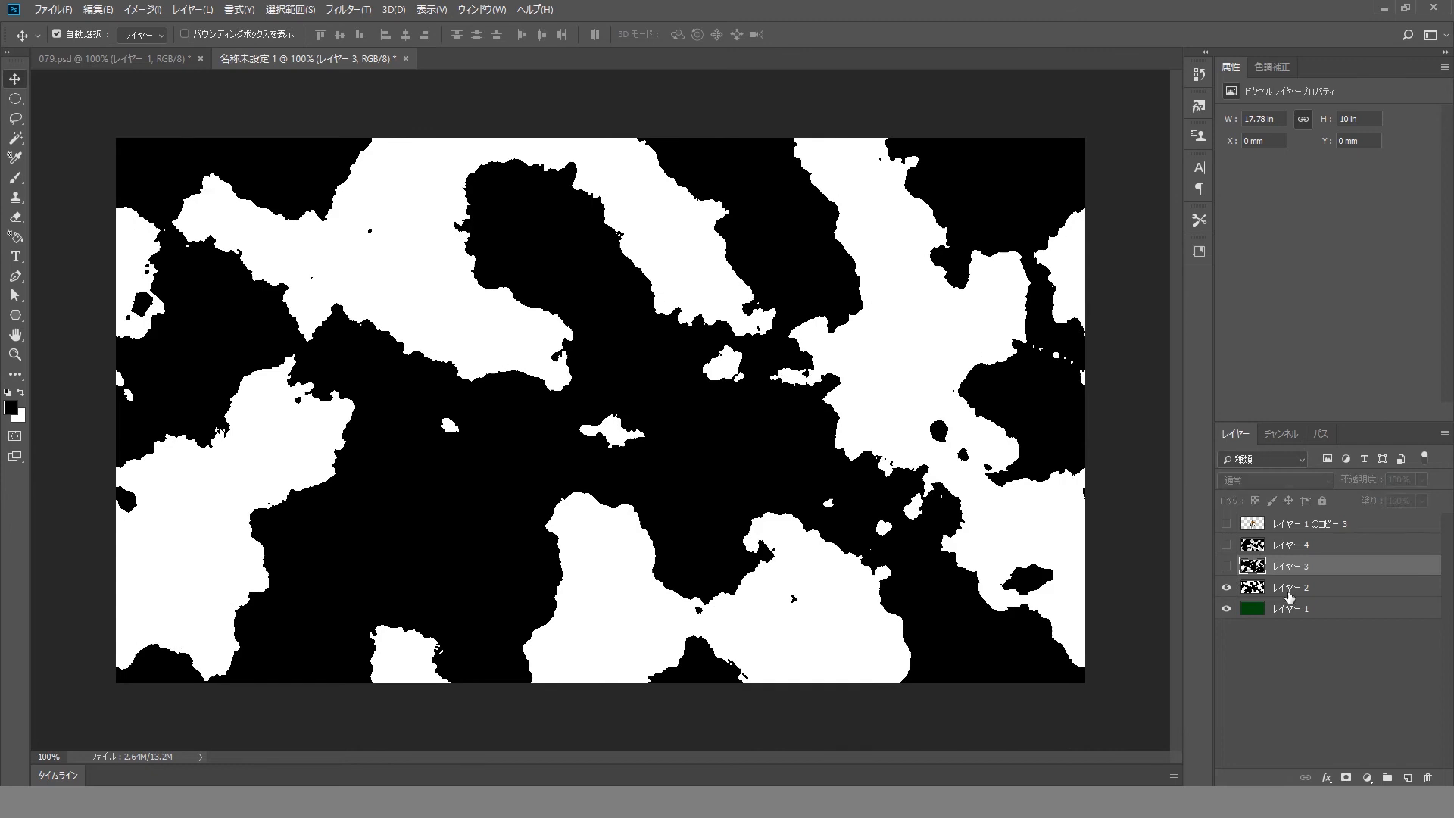
{"action": "left_click", "coordinate": [1291, 588]}
{"action": "left_click", "coordinate": [290, 9]}
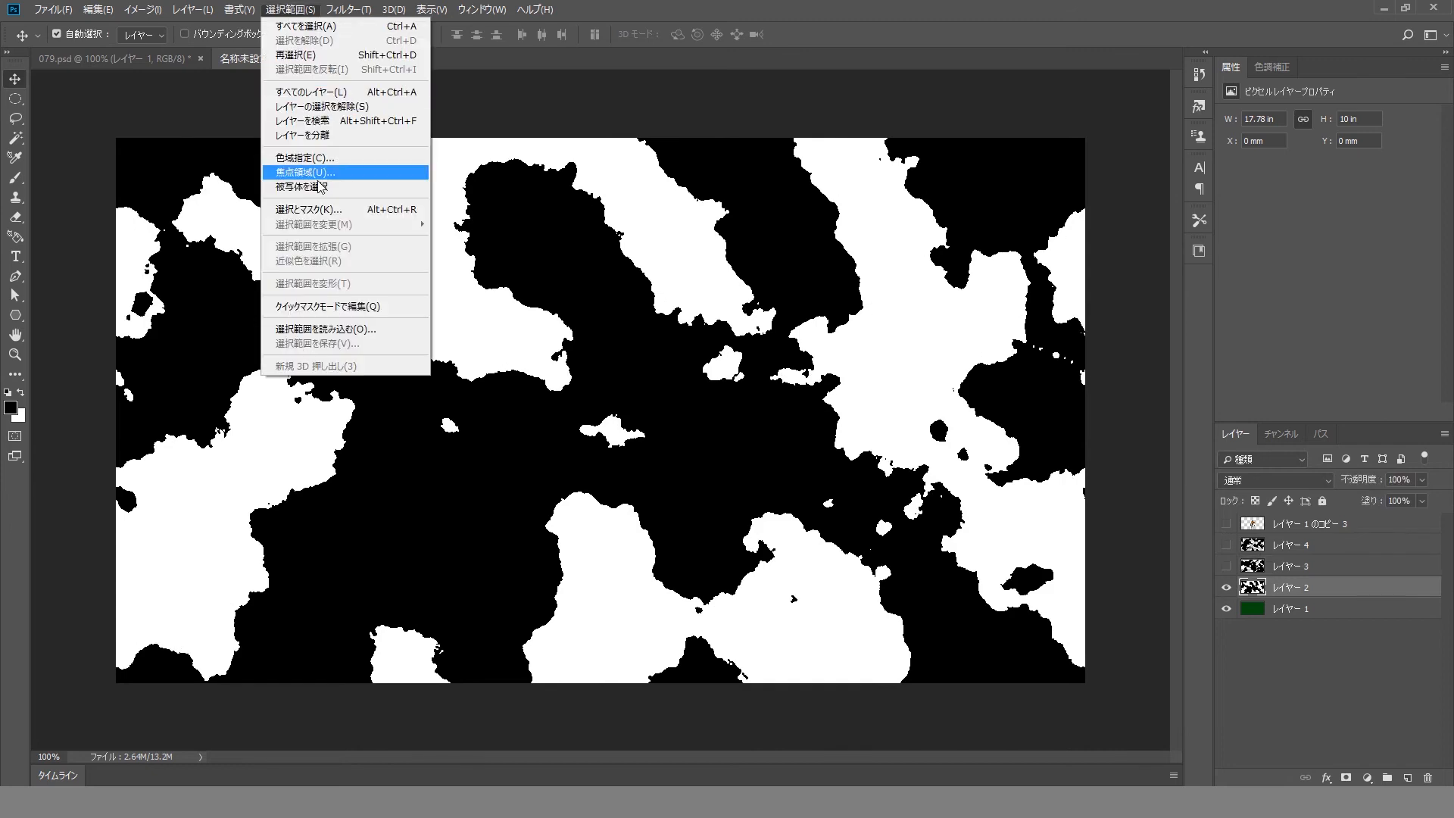
{"action": "left_click", "coordinate": [310, 158]}
{"action": "left_click", "coordinate": [1006, 390]}
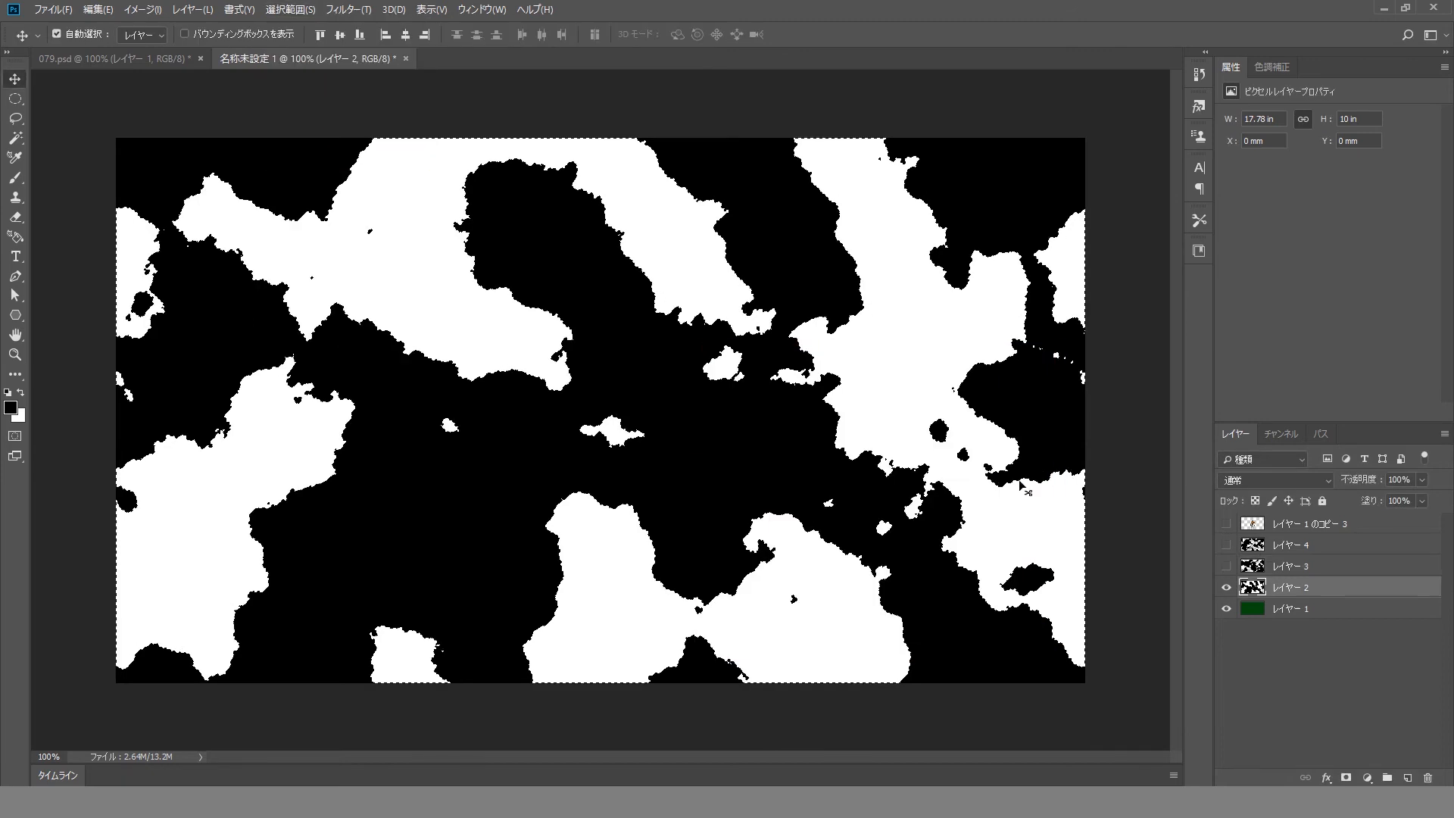
{"action": "key", "text": "Delete"}
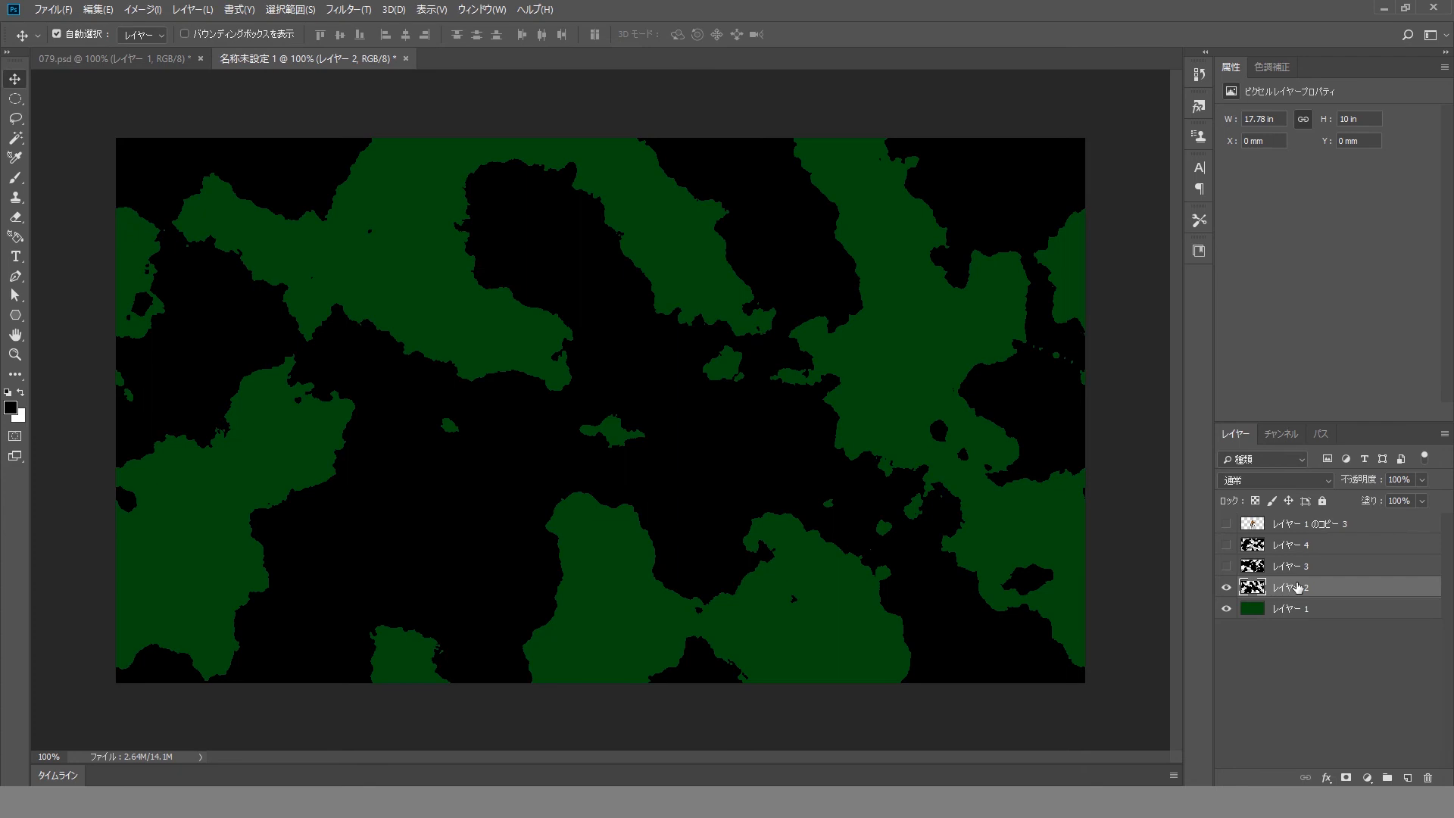
- Colorize レイヤー 2 with Hue/Saturation (色相・彩度), using hue 152, saturation about 45 and lightness +8
{"action": "left_click", "coordinate": [142, 9]}
{"action": "mouse_move", "coordinate": [153, 48]}
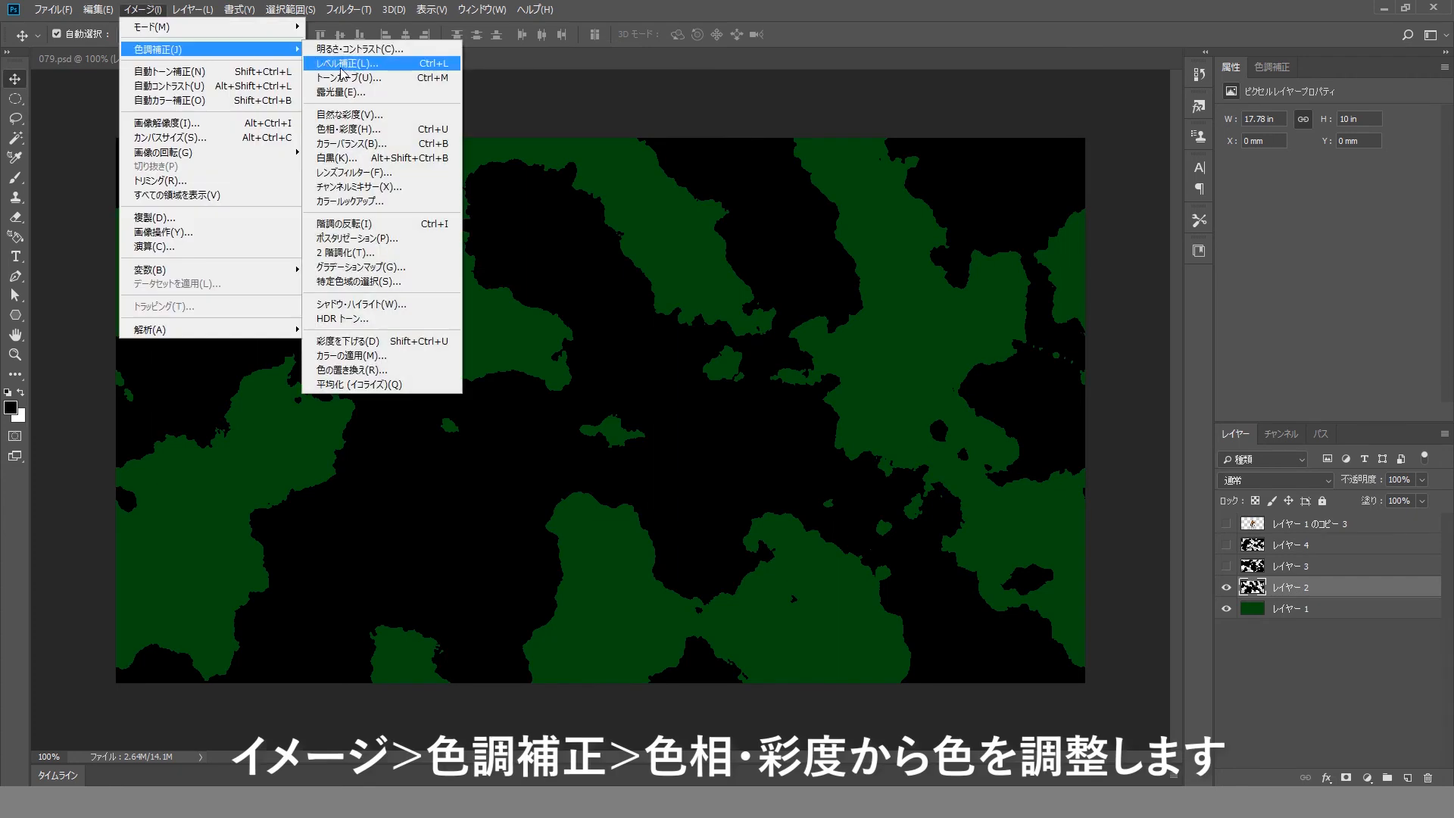
{"action": "left_click", "coordinate": [352, 129]}
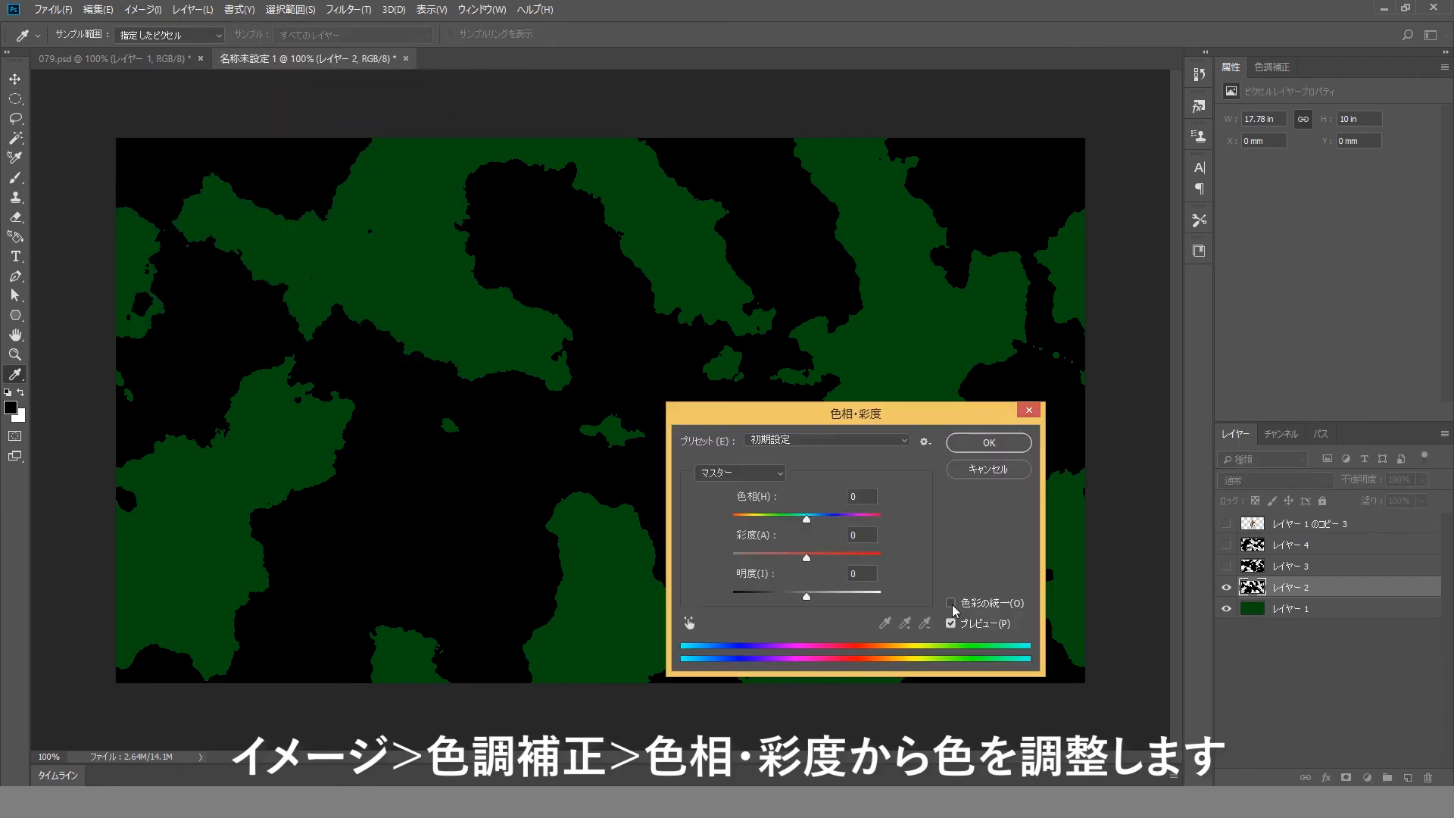
{"action": "left_click", "coordinate": [952, 603]}
{"action": "left_click_drag", "start_coordinate": [762, 520], "coordinate": [808, 521]}
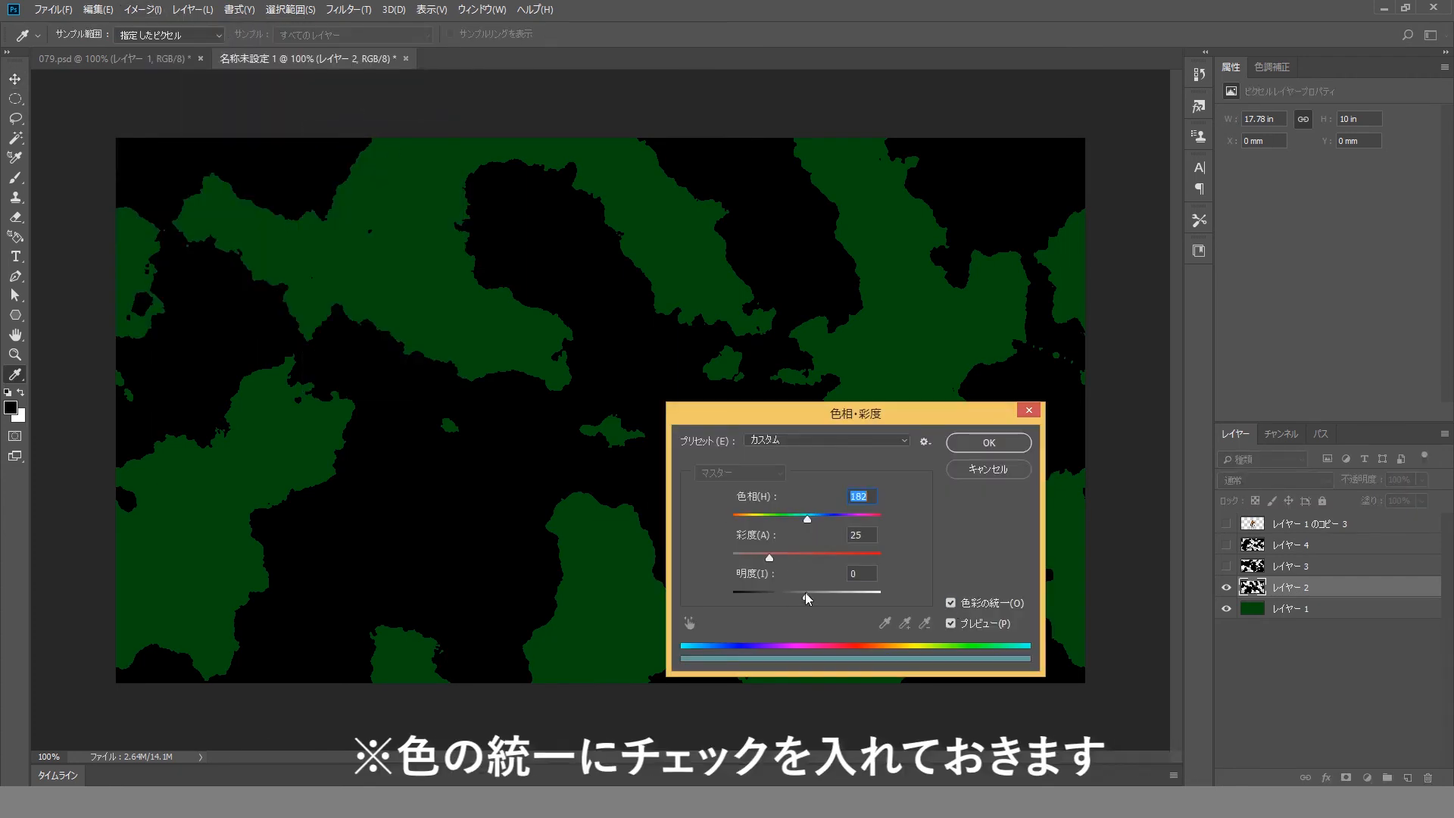
{"action": "left_click_drag", "start_coordinate": [805, 595], "coordinate": [801, 559]}
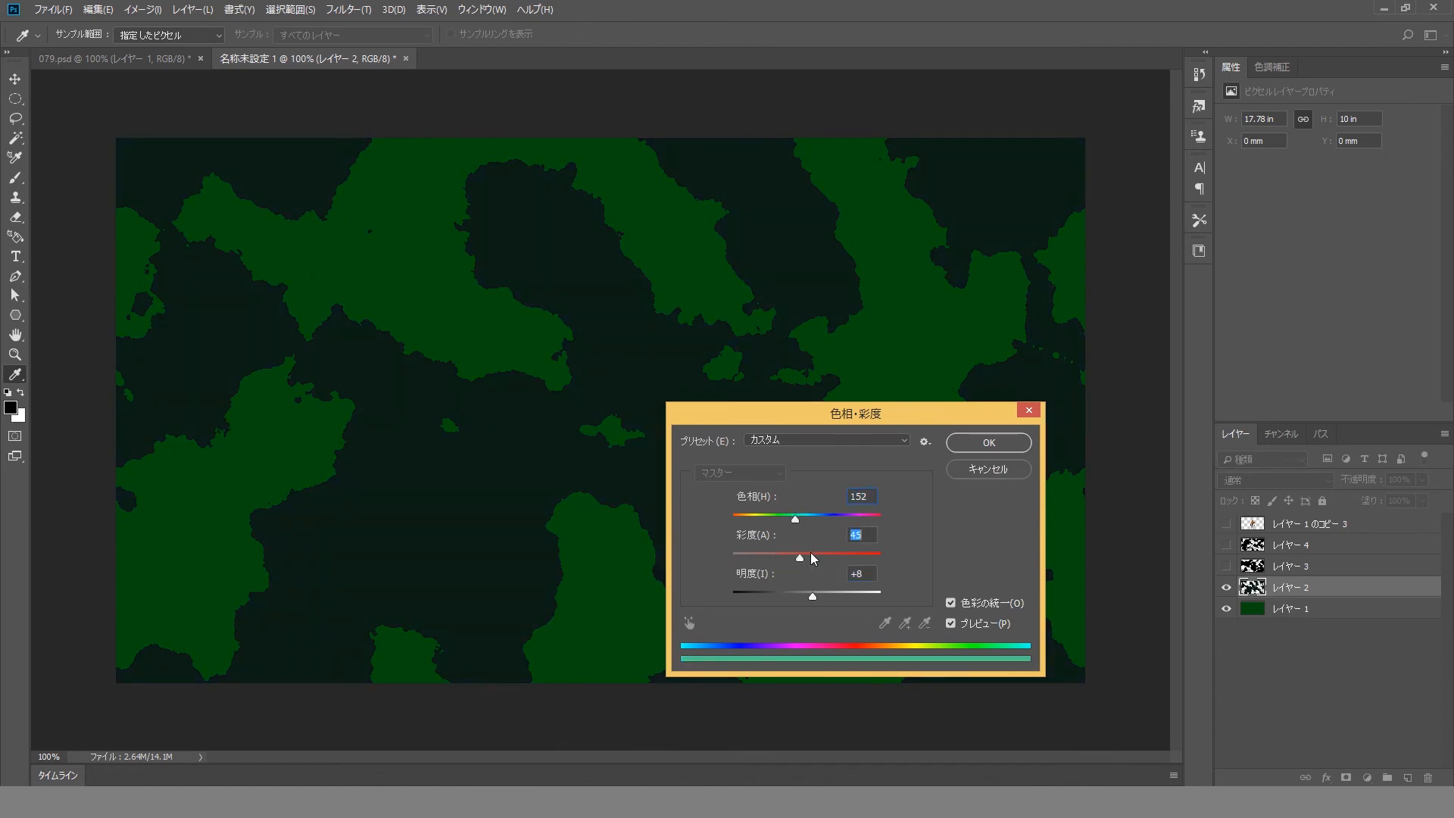
{"action": "left_click", "coordinate": [989, 442]}
{"action": "key", "text": "v"}
- Show レイヤー 3 and colorize it dark green with Hue/Saturation (色相・彩度), using saturation about 42 and lightness about +7
{"action": "left_click", "coordinate": [1226, 566]}
{"action": "left_click", "coordinate": [1269, 565]}
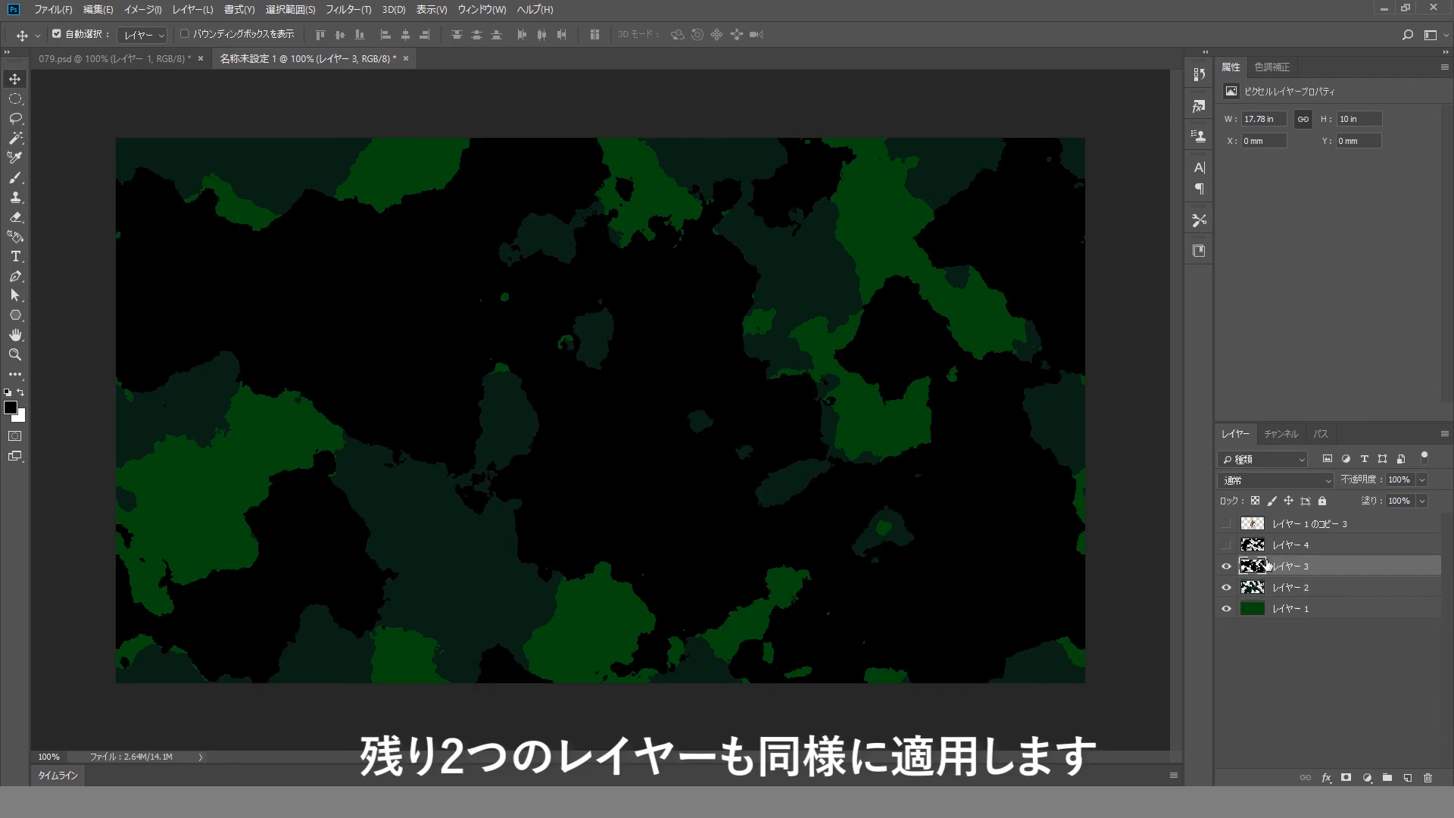
{"action": "left_click", "coordinate": [147, 15]}
{"action": "mouse_move", "coordinate": [178, 60]}
{"action": "left_click", "coordinate": [375, 134]}
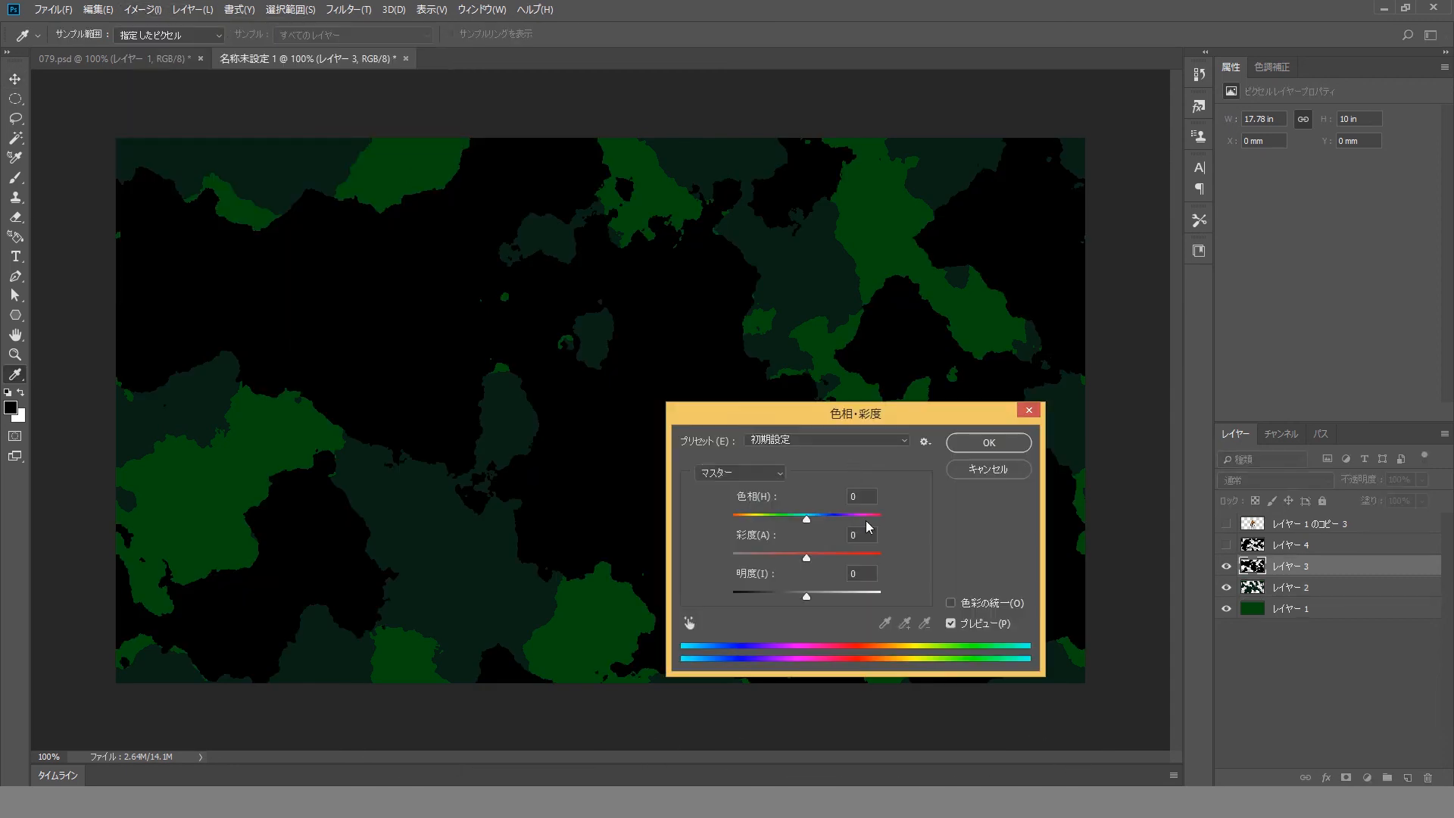
{"action": "left_click", "coordinate": [952, 604]}
{"action": "left_click_drag", "start_coordinate": [771, 557], "coordinate": [808, 520]}
{"action": "mouse_move", "coordinate": [807, 595]}
{"action": "left_mouse_down"}
{"action": "mouse_move", "coordinate": [798, 585]}
{"action": "mouse_move", "coordinate": [812, 586]}
{"action": "left_mouse_up"}
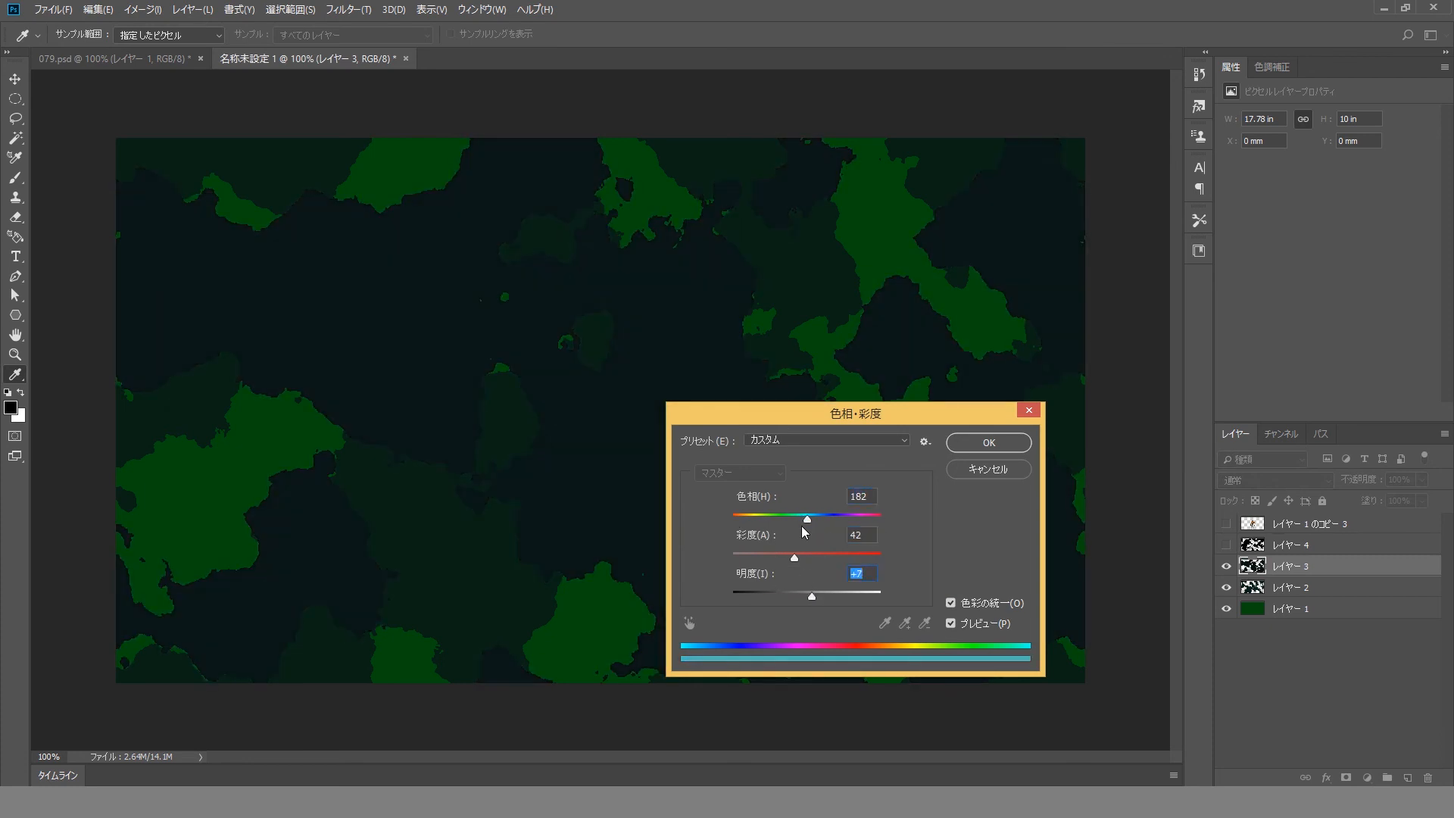
{"action": "left_click", "coordinate": [1001, 448]}
- Show レイヤー 4 and colorize it with Hue/Saturation (色相・彩度), using hue 107, saturation 36 and lightness about +2
{"action": "left_click", "coordinate": [1227, 545]}
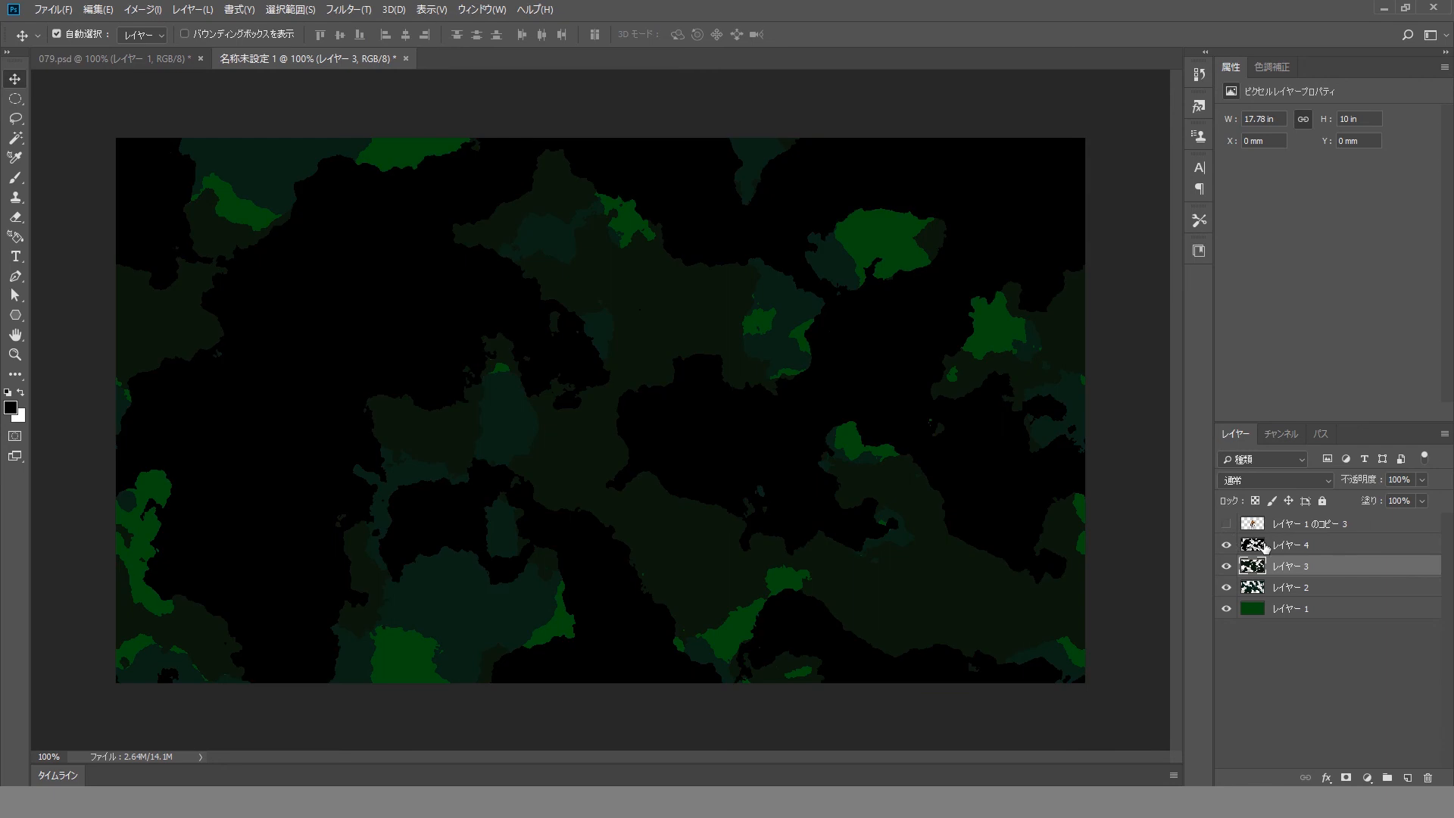
{"action": "left_click", "coordinate": [1288, 545]}
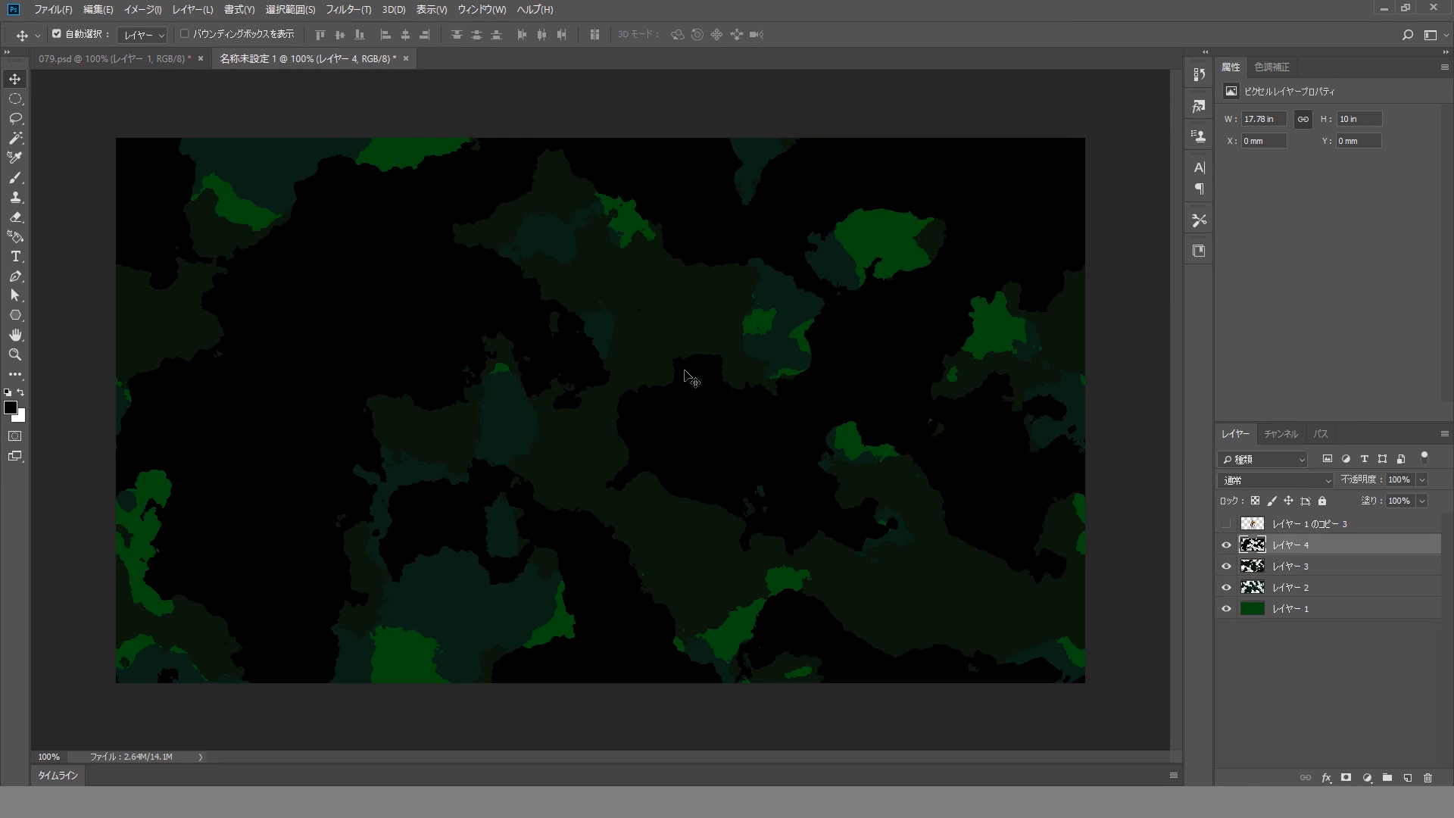
{"action": "left_click", "coordinate": [154, 15]}
{"action": "mouse_move", "coordinate": [201, 55]}
{"action": "left_click", "coordinate": [341, 133]}
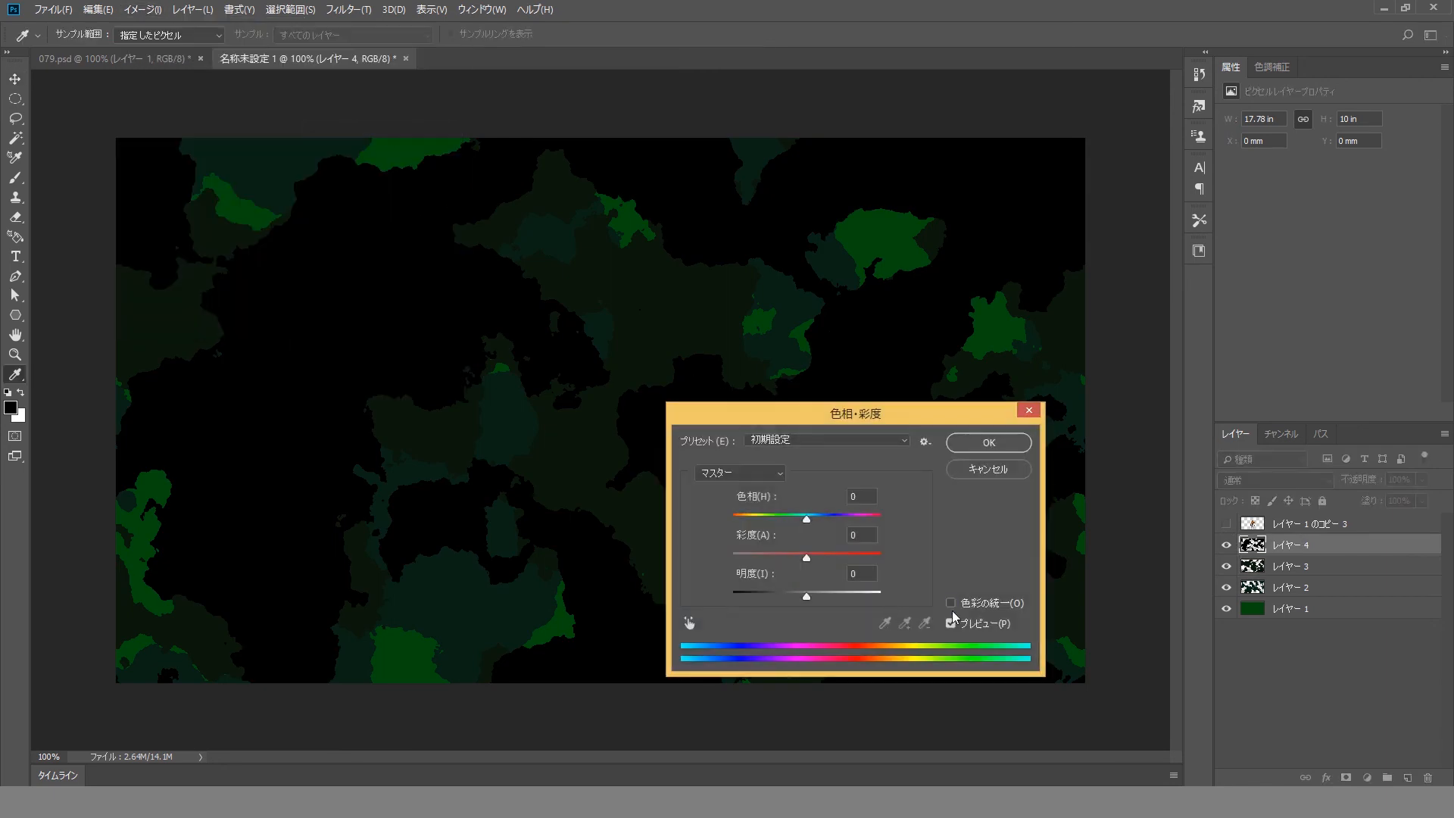
{"action": "left_click", "coordinate": [951, 604]}
{"action": "mouse_move", "coordinate": [807, 596]}
{"action": "left_mouse_down"}
{"action": "mouse_move", "coordinate": [828, 601]}
{"action": "mouse_move", "coordinate": [802, 601]}
{"action": "left_mouse_up"}
{"action": "left_click_drag", "start_coordinate": [742, 523], "coordinate": [809, 597]}
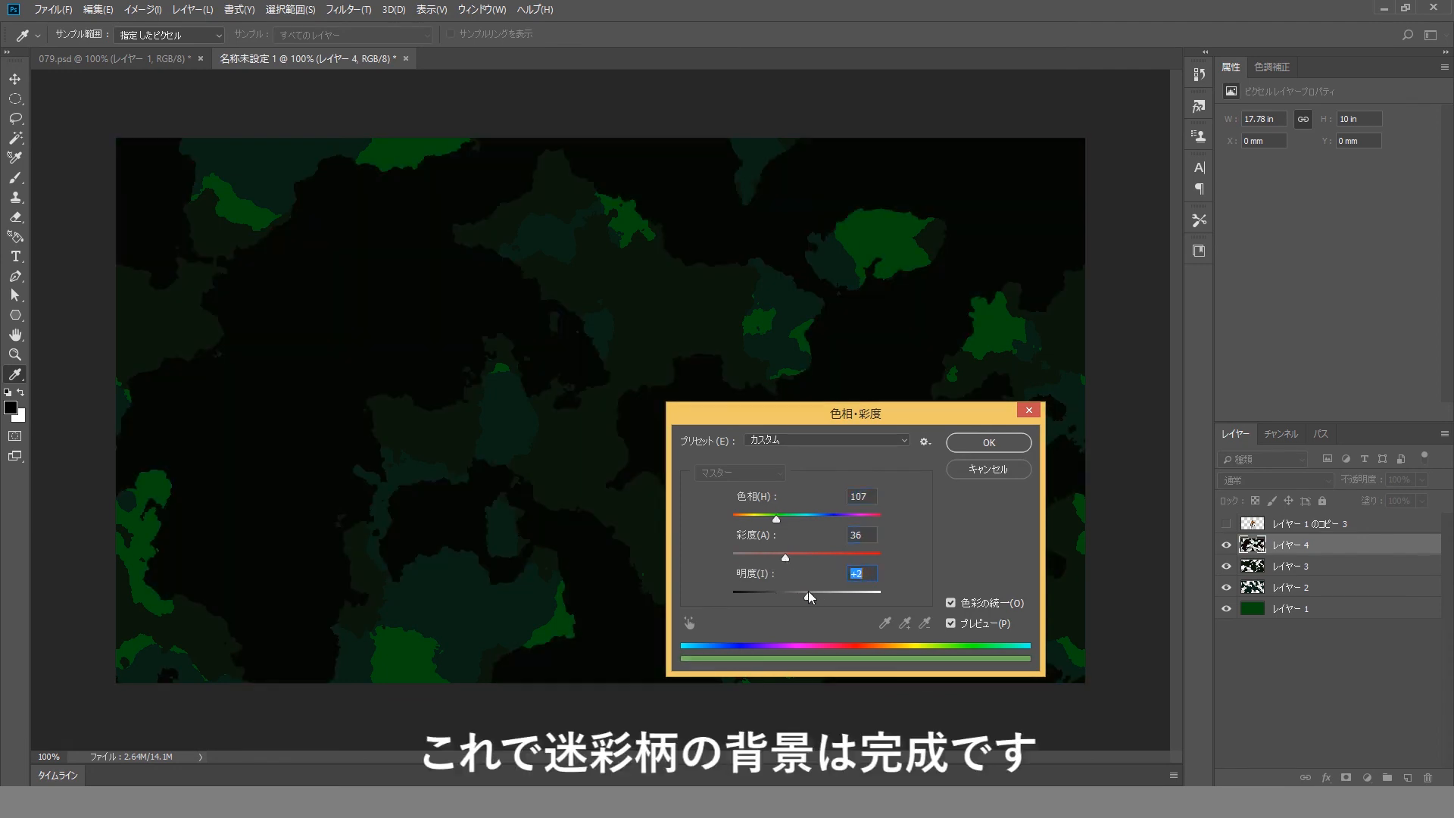
{"action": "left_click", "coordinate": [970, 449]}
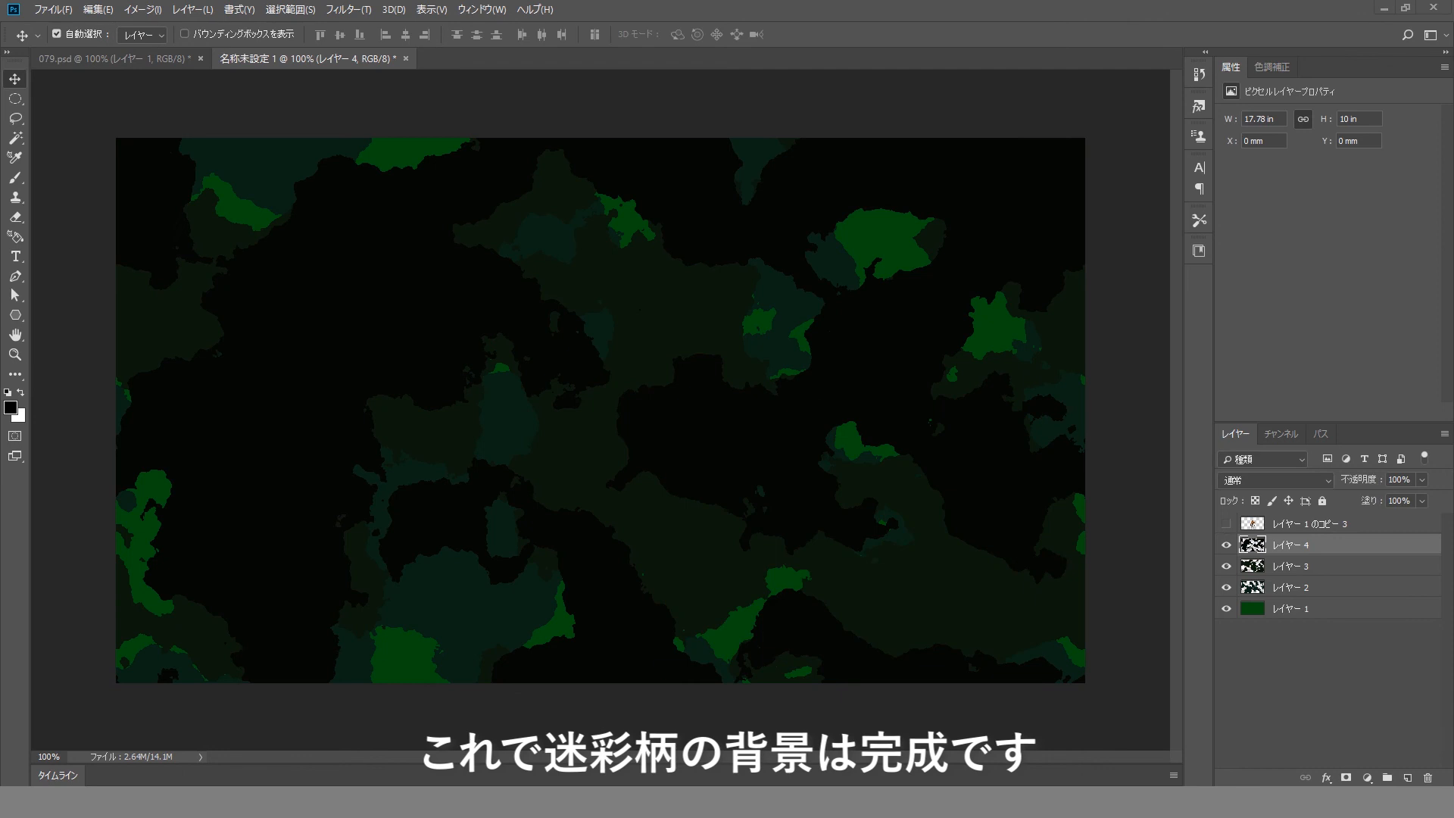
- Show the figure layer レイヤー 1 のコピー 3 and duplicate it
{"action": "left_click", "coordinate": [1226, 524]}
{"action": "left_click", "coordinate": [1358, 528]}
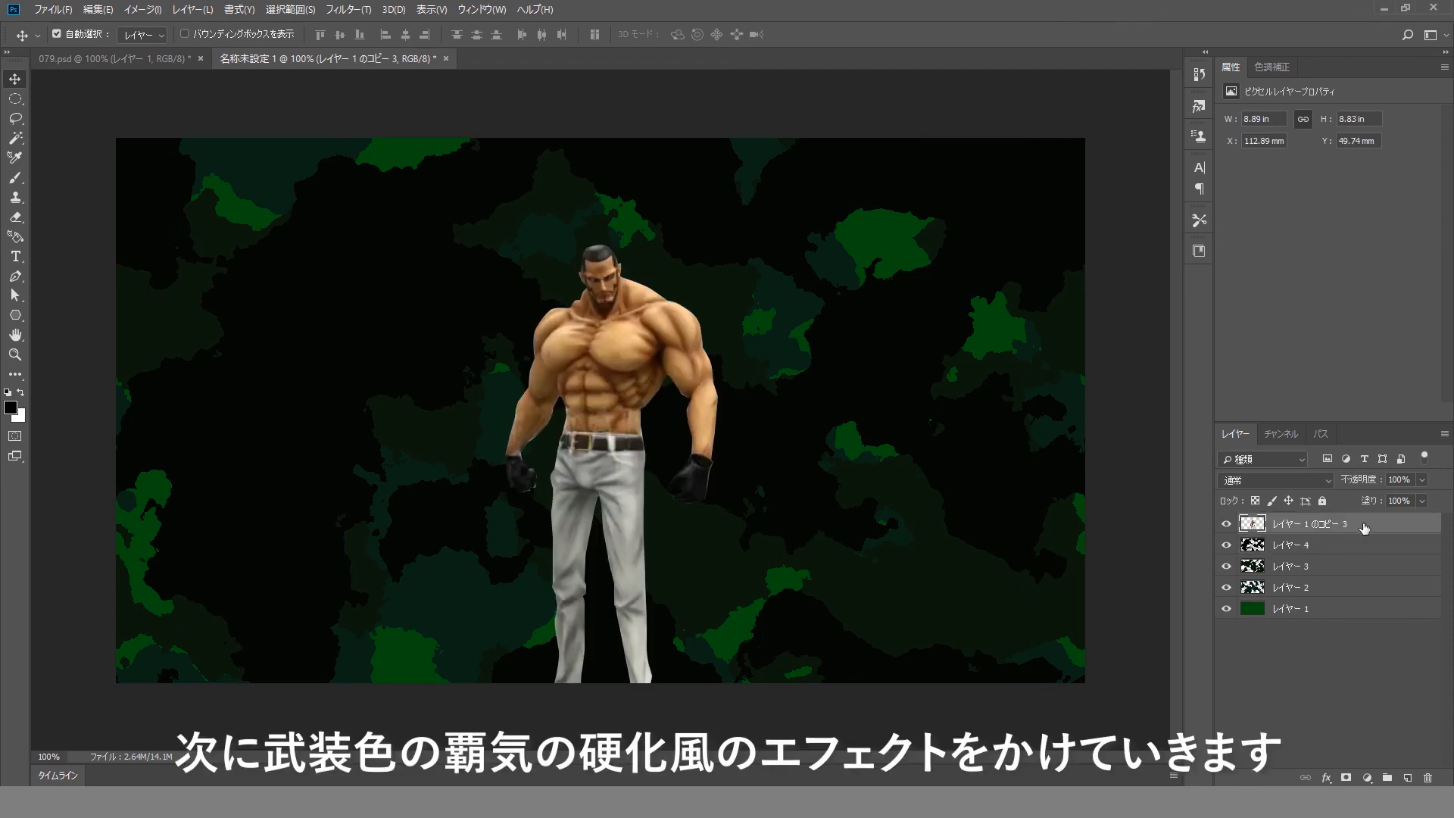
{"action": "key", "text": "ctrl+j"}
- Lasso the gloves and the lower body from the waist down on the duplicated figure layer and delete them
{"action": "left_click", "coordinate": [15, 118]}
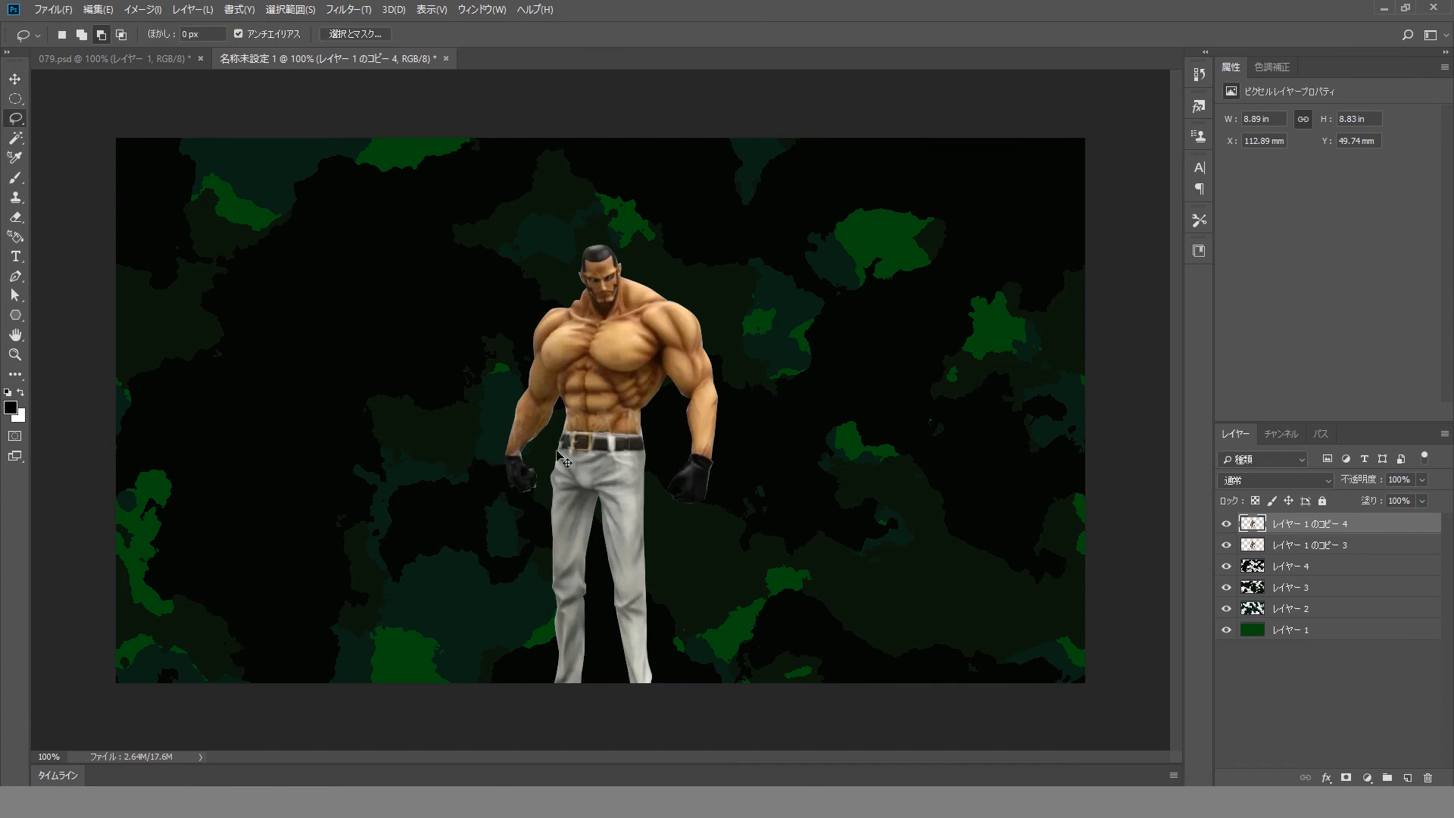
{"action": "scroll", "coordinate": [566, 461], "scroll_direction": "up", "scroll_amount": 2}
{"action": "mouse_move", "coordinate": [363, 468]}
{"action": "left_mouse_down"}
{"action": "mouse_move", "coordinate": [410, 467]}
{"action": "mouse_move", "coordinate": [559, 396]}
{"action": "left_mouse_up"}
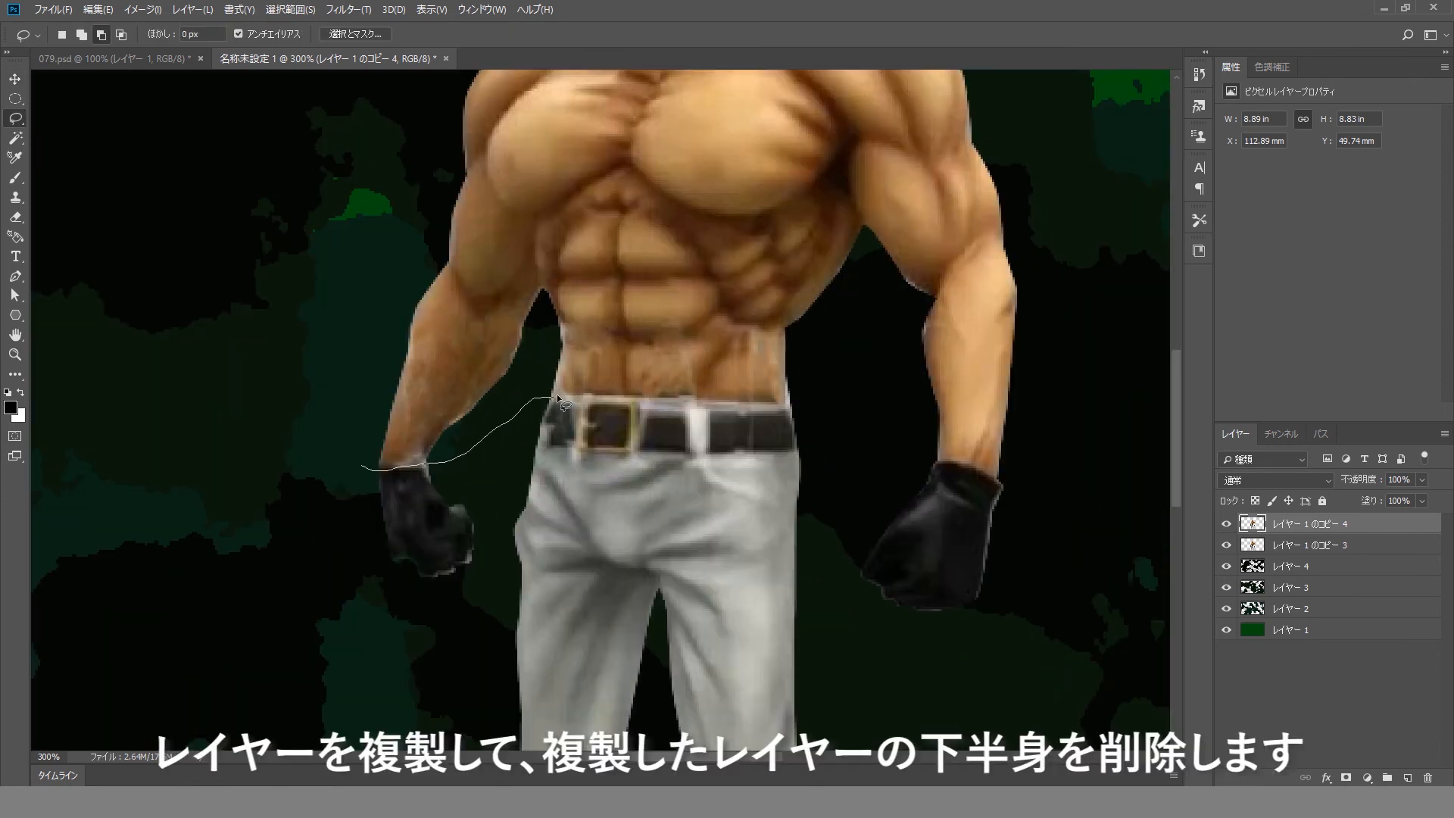
{"action": "left_click_drag", "start_coordinate": [755, 401], "coordinate": [914, 454]}
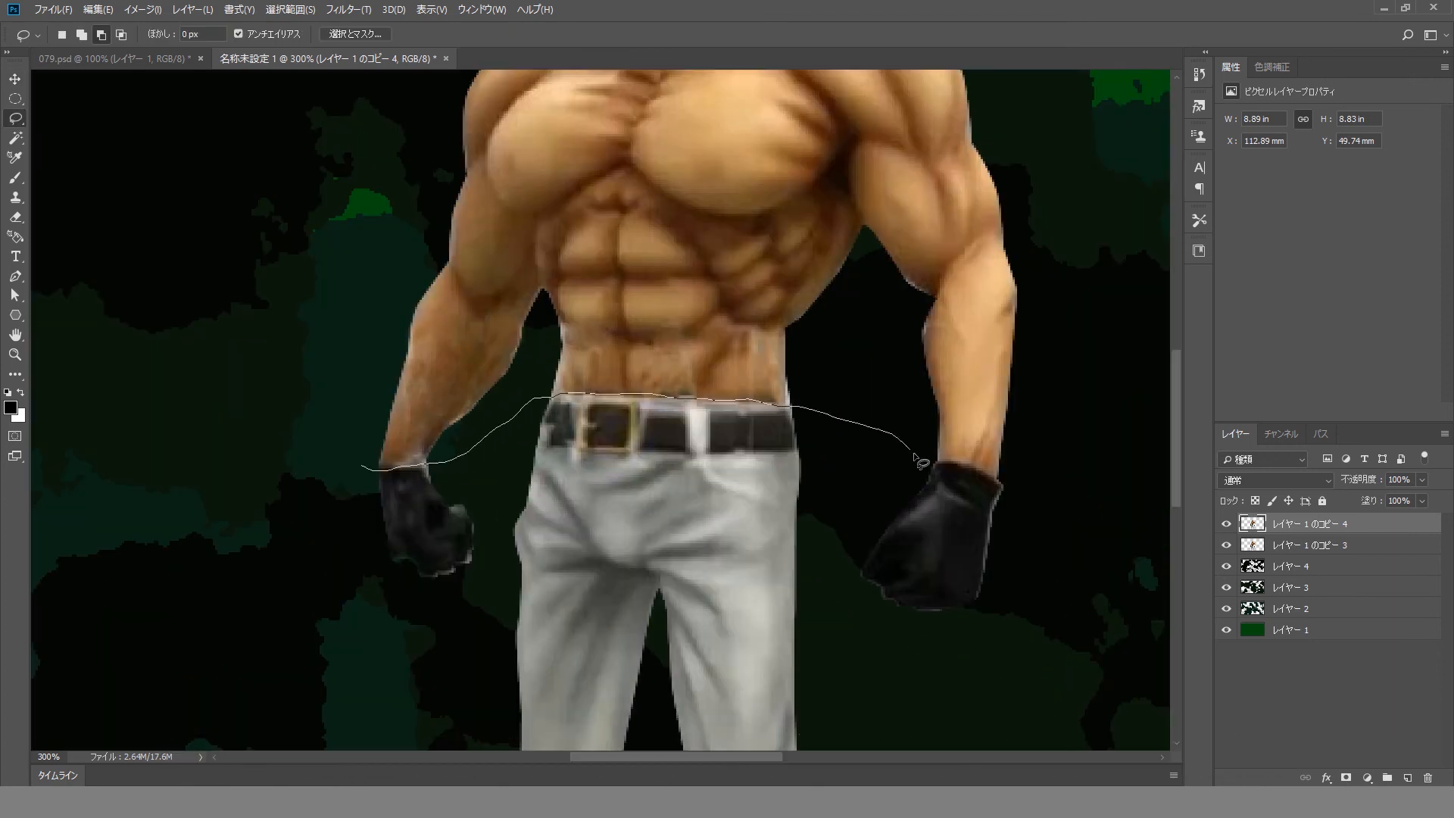
{"action": "mouse_move", "coordinate": [1010, 494]}
{"action": "left_mouse_down"}
{"action": "mouse_move", "coordinate": [1040, 667]}
{"action": "mouse_move", "coordinate": [980, 706]}
{"action": "mouse_move", "coordinate": [812, 721]}
{"action": "mouse_move", "coordinate": [511, 707]}
{"action": "mouse_move", "coordinate": [367, 491]}
{"action": "left_mouse_up"}
{"action": "key", "text": "Delete"}
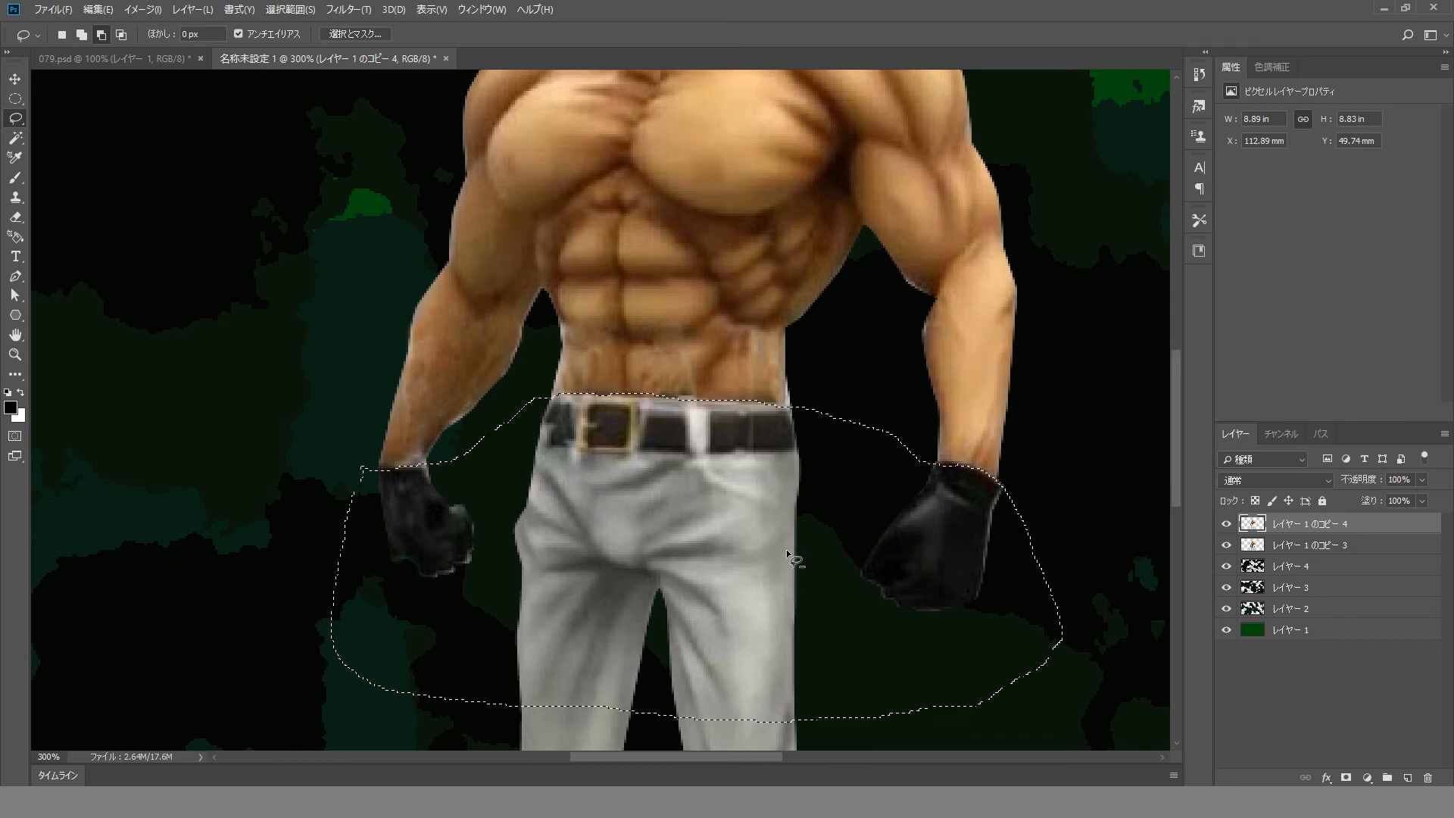
- Hide レイヤー 1 のコピー 3, delete the leftover leg area on the duplicated figure layer and deselect
{"action": "left_click", "coordinate": [1226, 546]}
{"action": "left_click", "coordinate": [679, 519], "text": "alt"}
{"action": "left_click", "coordinate": [679, 519], "text": "alt"}
{"action": "mouse_move", "coordinate": [544, 419]}
{"action": "left_mouse_down"}
{"action": "mouse_move", "coordinate": [675, 643]}
{"action": "mouse_move", "coordinate": [487, 487]}
{"action": "mouse_move", "coordinate": [556, 455]}
{"action": "left_mouse_up"}
{"action": "key", "text": "Delete"}
{"action": "key", "text": "ctrl+d"}
{"action": "key", "text": "v"}
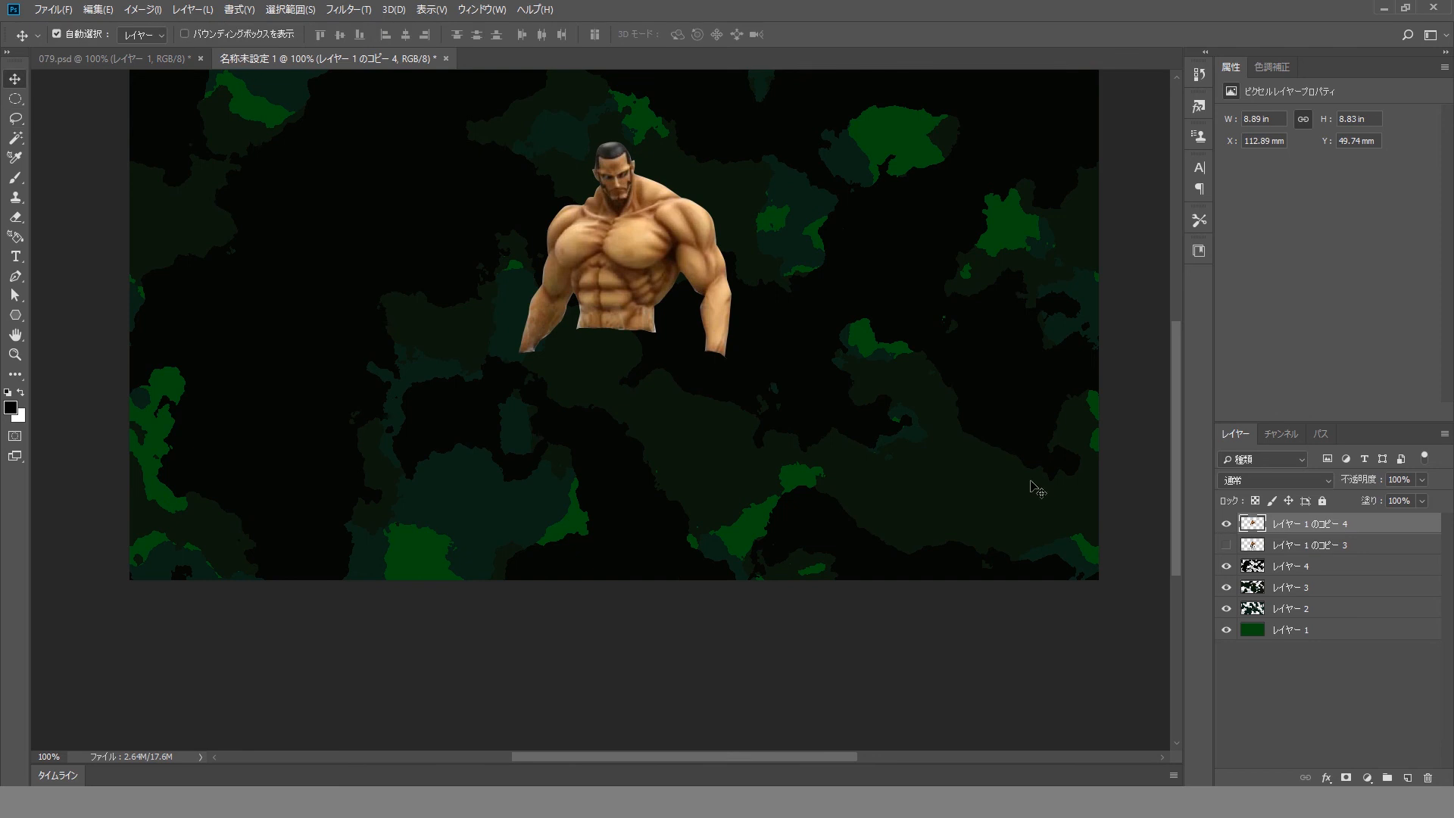
- Show レイヤー 1 のコピー 3 again and apply the Filter Gallery's Chrome (クロム) filter with Detail 4 and adjusted smoothness to レイヤー 1 のコピー 4
{"action": "left_click", "coordinate": [1226, 545]}
{"action": "left_click", "coordinate": [349, 9]}
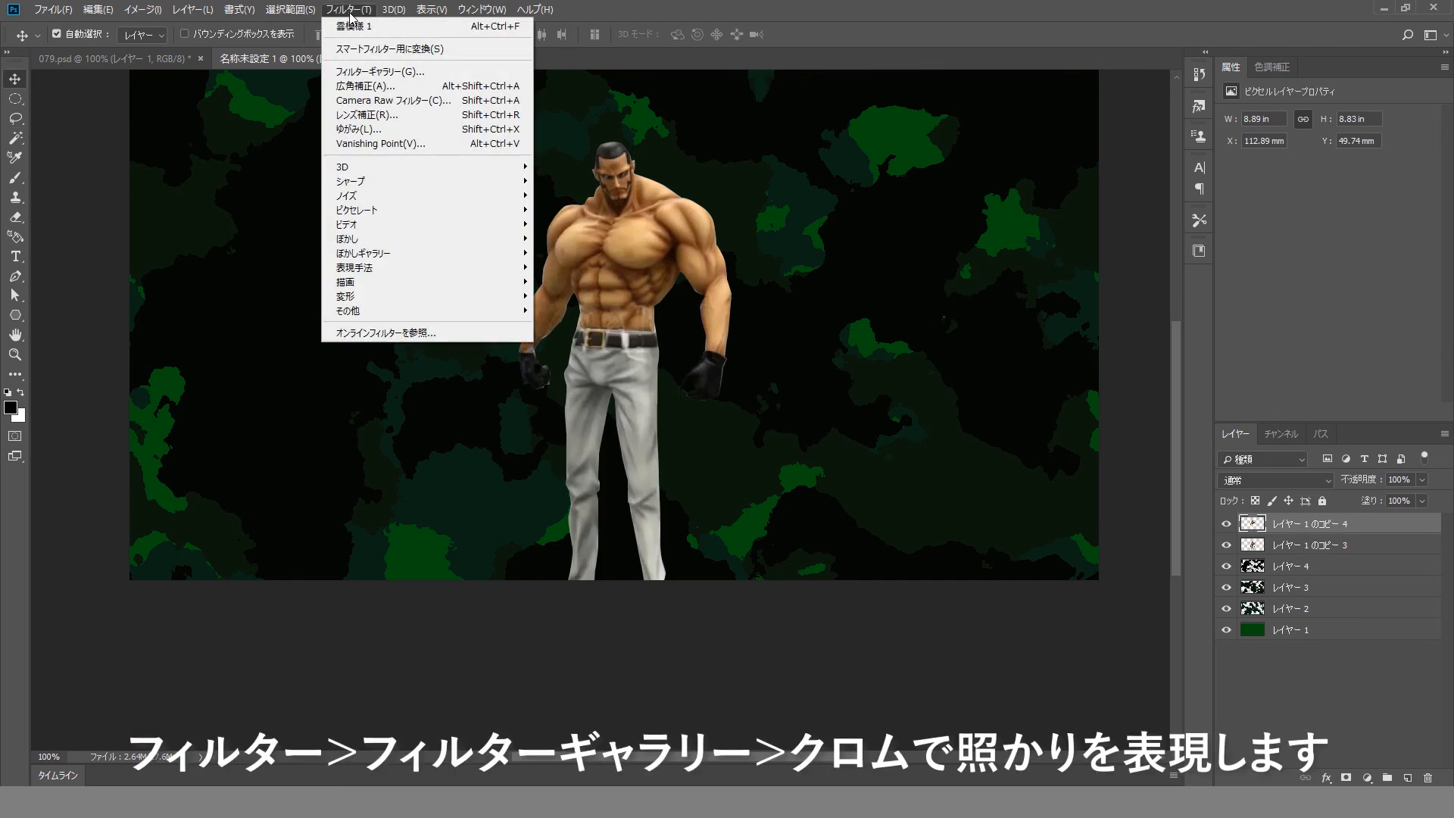
{"action": "left_click", "coordinate": [363, 72]}
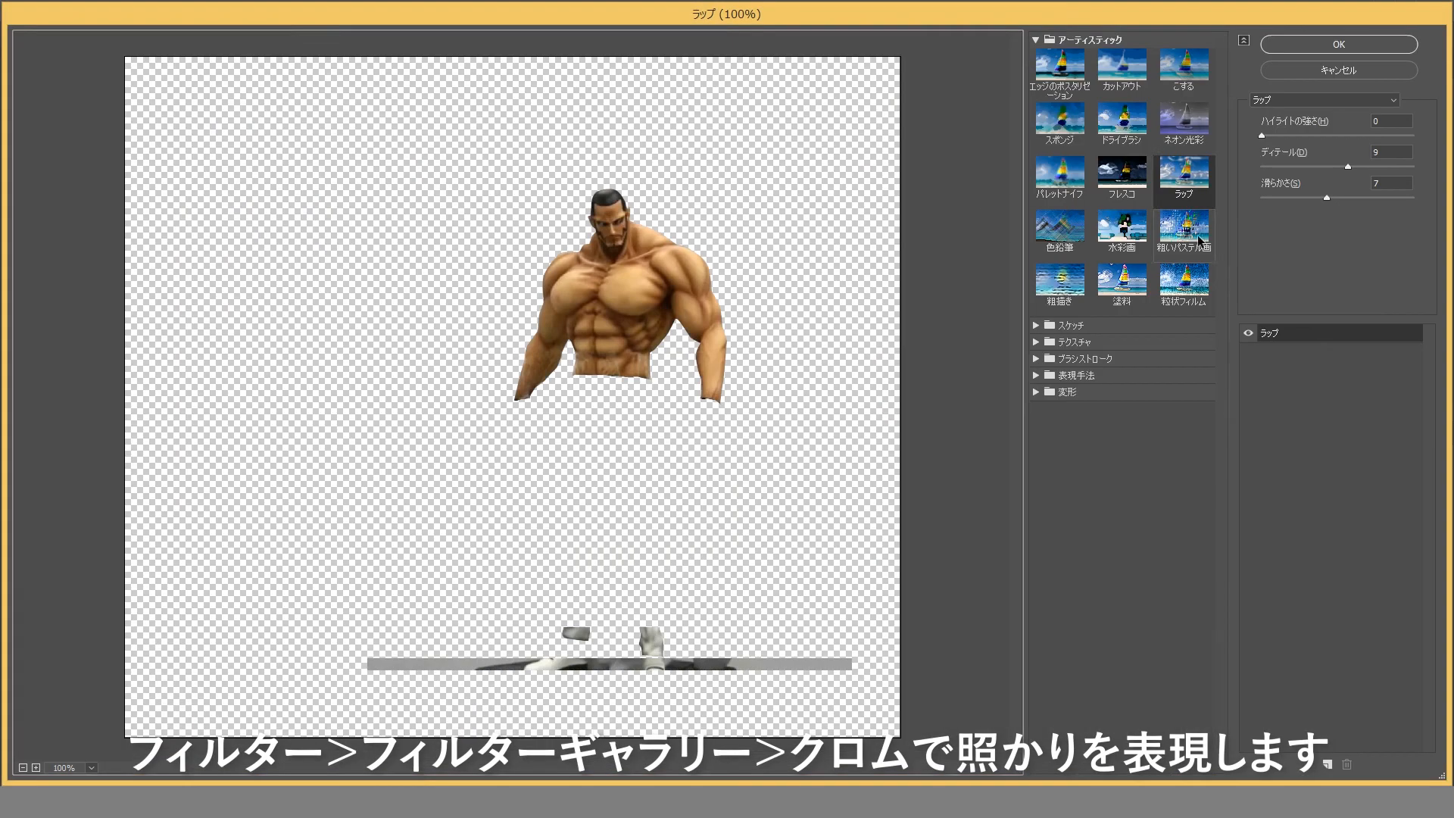
{"action": "left_click", "coordinate": [1083, 39]}
{"action": "left_click", "coordinate": [1072, 56]}
{"action": "left_click", "coordinate": [1121, 135]}
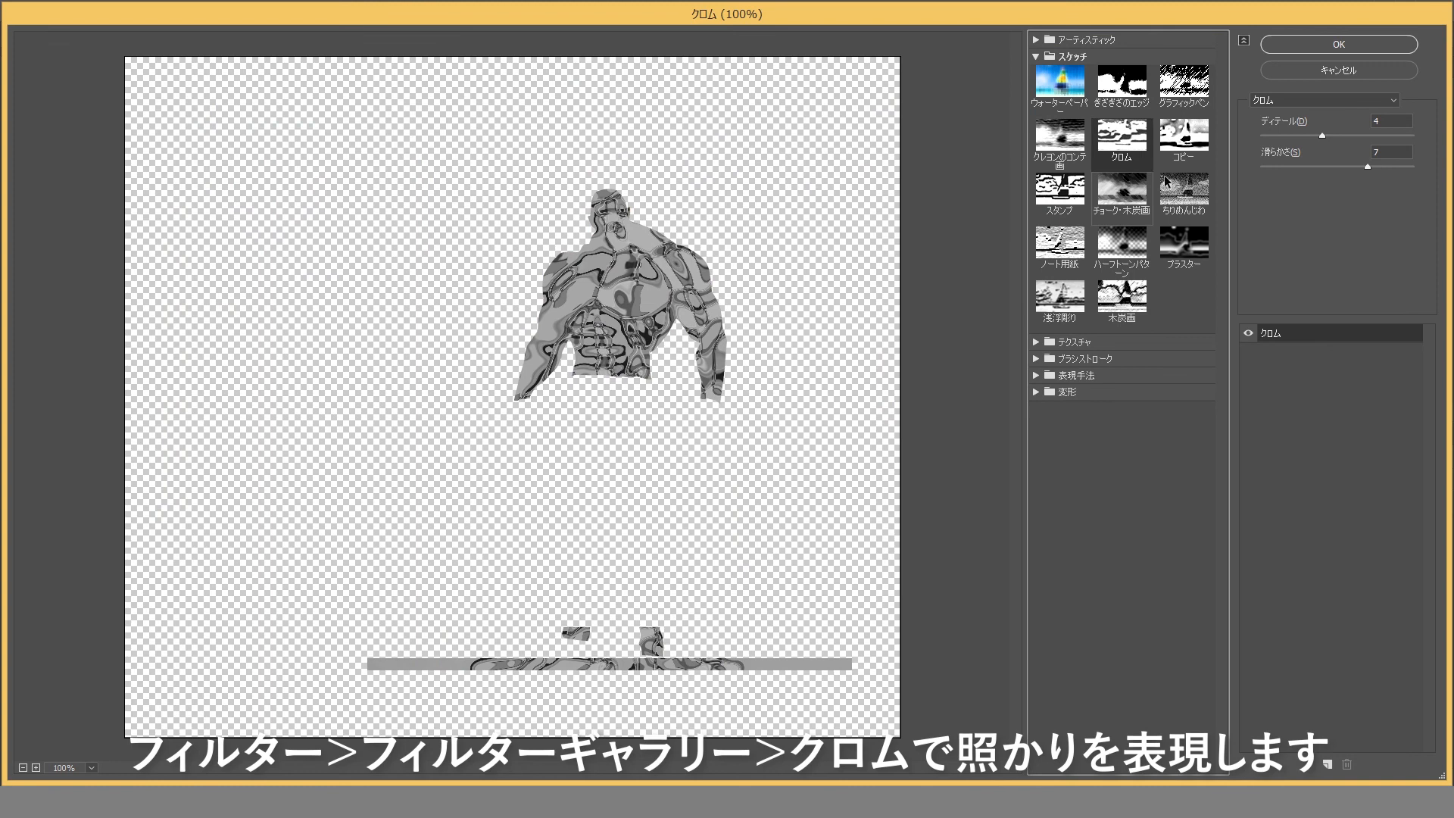
{"action": "left_click", "coordinate": [1323, 135]}
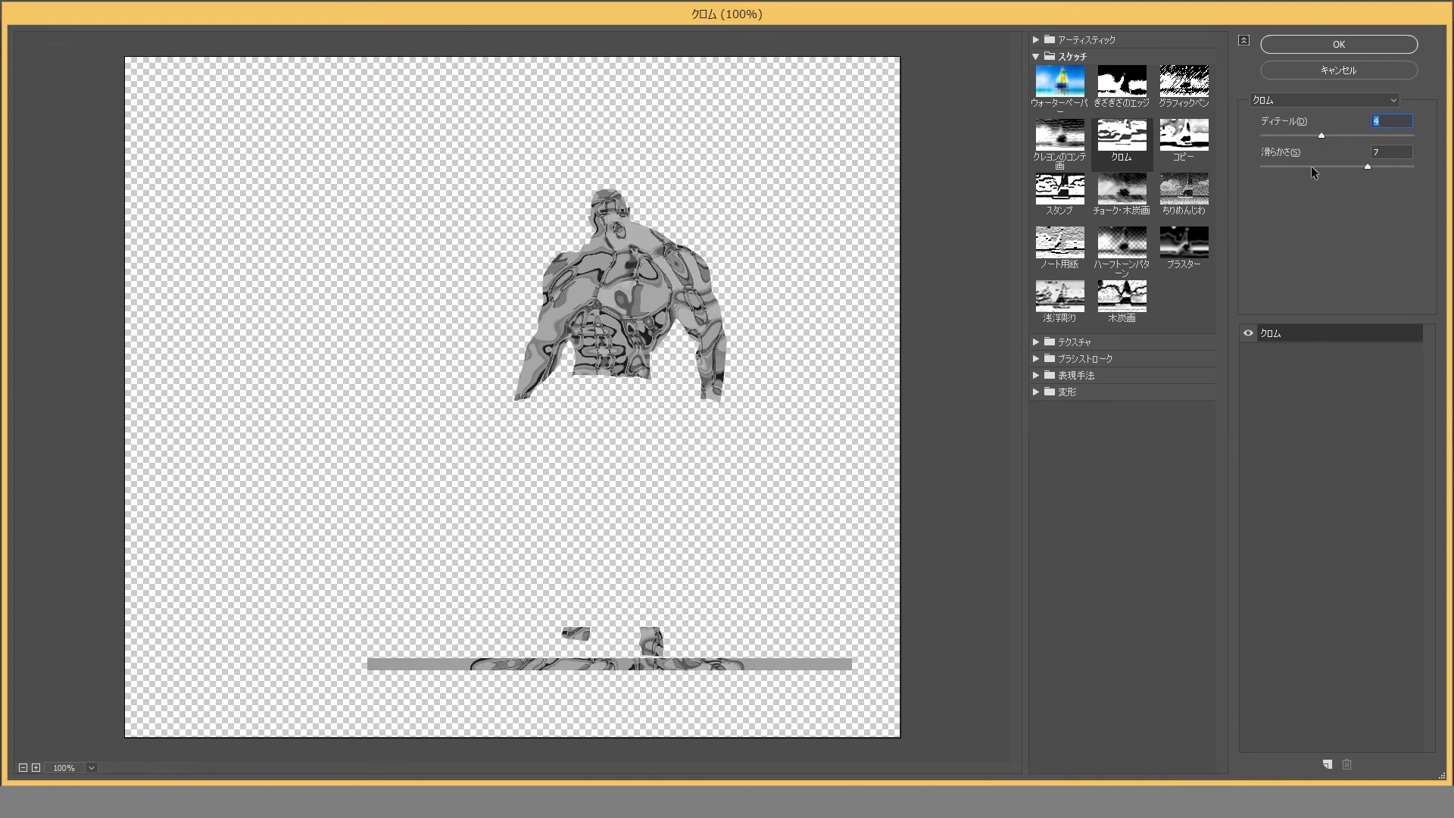
{"action": "left_click_drag", "start_coordinate": [1368, 167], "coordinate": [1388, 168]}
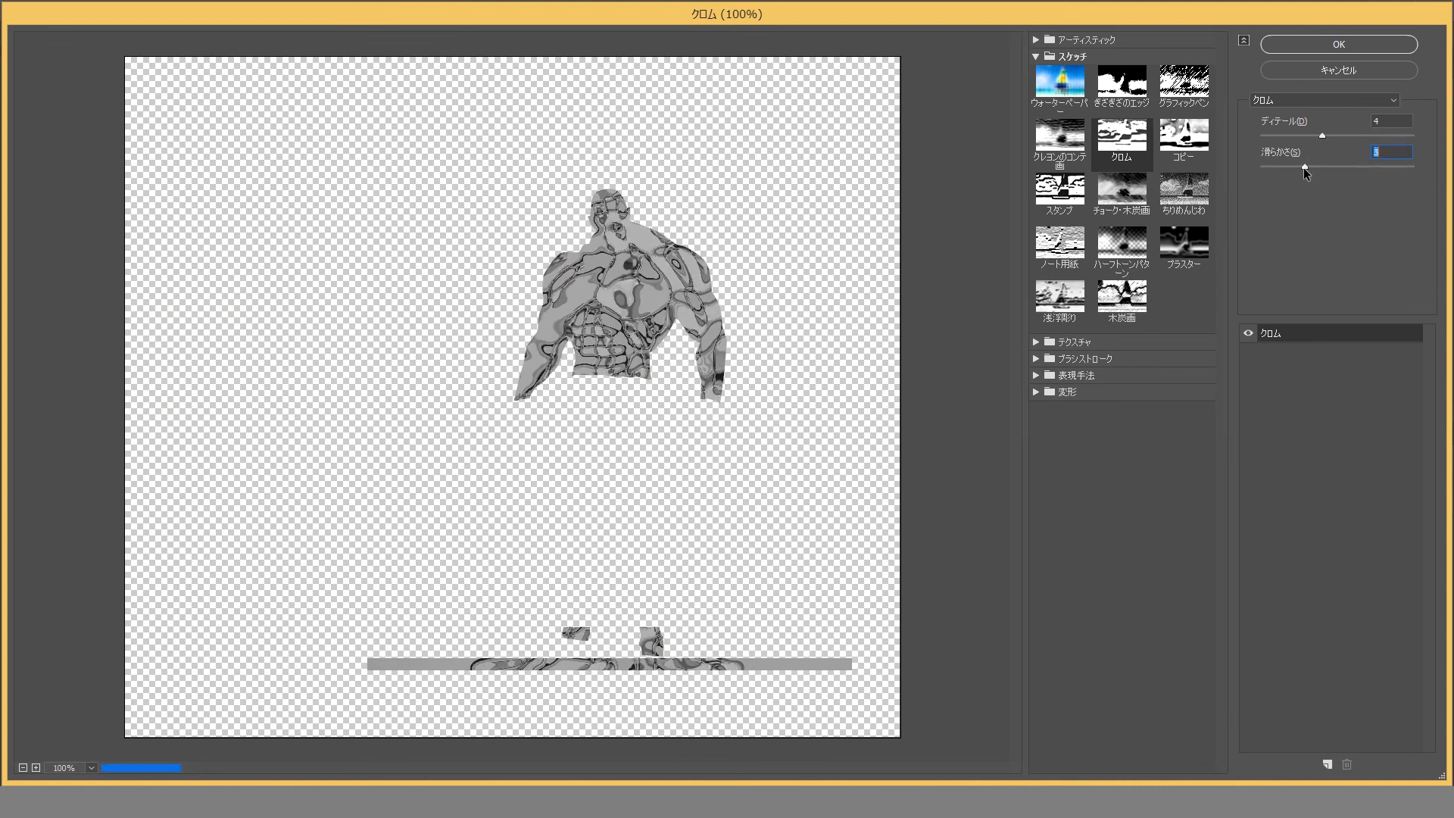
{"action": "left_click", "coordinate": [1313, 43]}
- Add a dark navy solid colour (べた塗り) layer clipped to レイヤー 1 のコピー 4, with its fill set to 70%
{"action": "left_click", "coordinate": [1371, 778]}
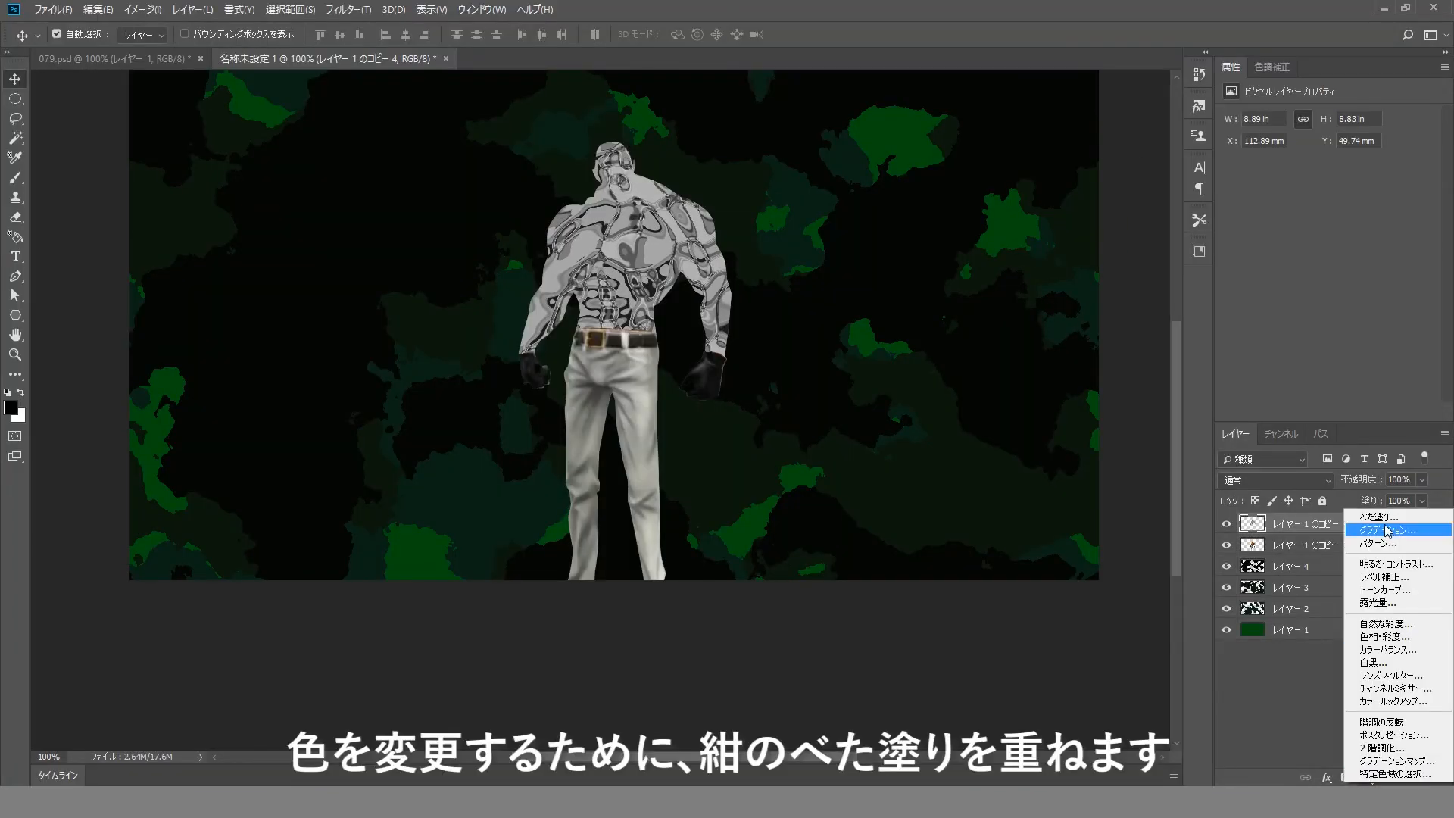
{"action": "left_click", "coordinate": [1352, 530]}
{"action": "left_click", "coordinate": [1123, 466]}
{"action": "left_click_drag", "start_coordinate": [1103, 462], "coordinate": [1114, 530]}
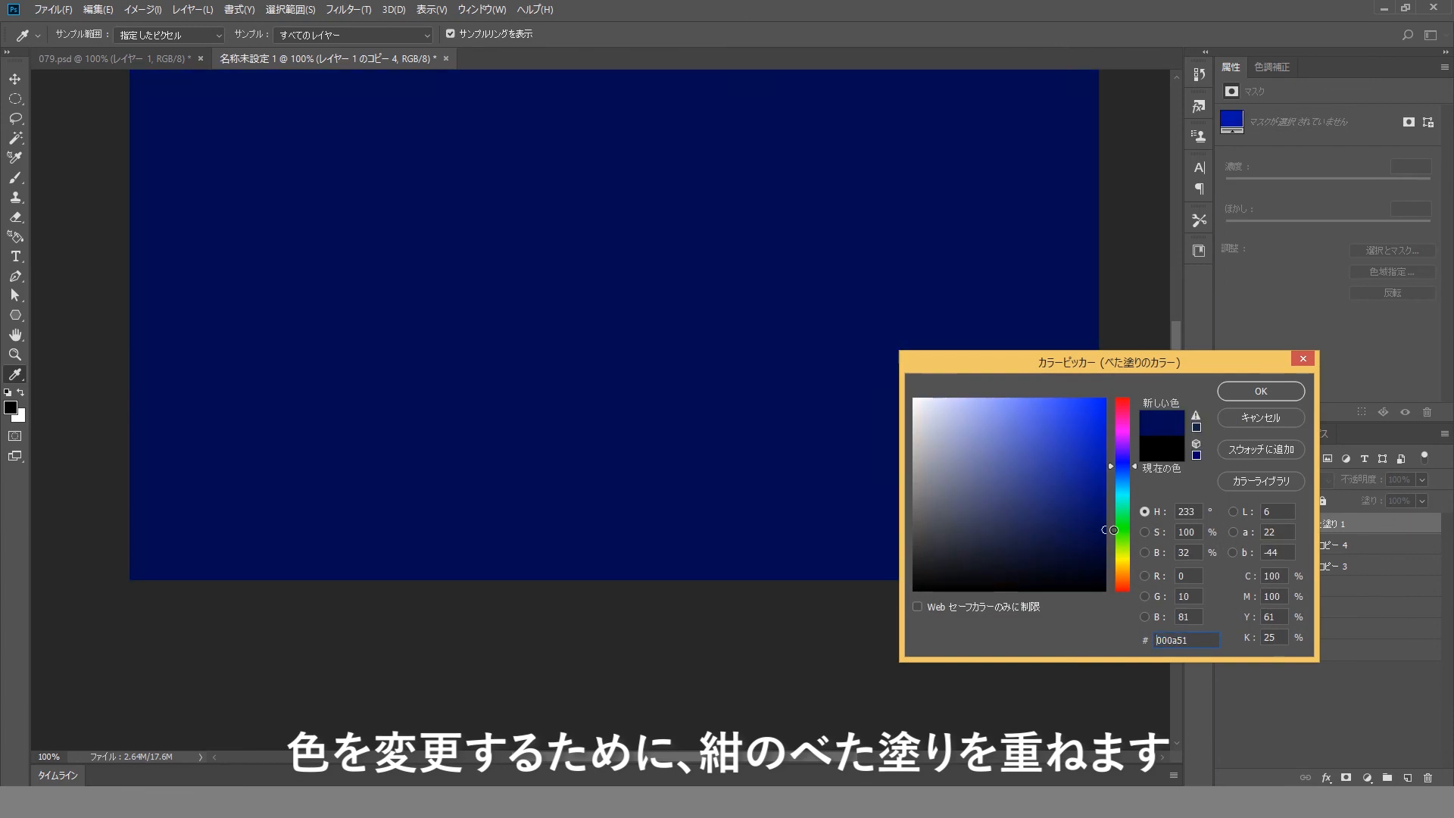
{"action": "left_click", "coordinate": [1248, 392]}
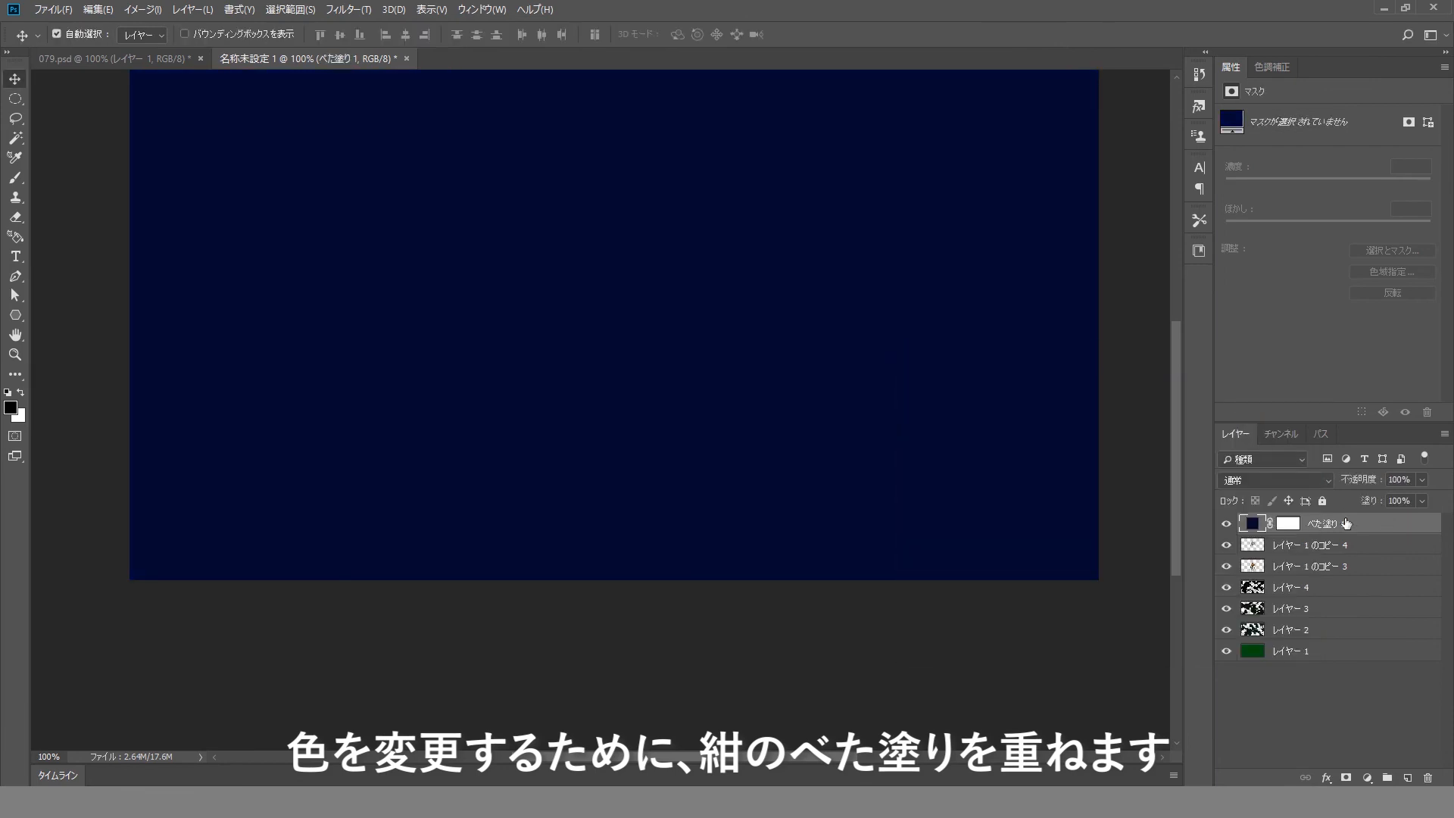
{"action": "left_click", "coordinate": [1359, 534], "text": "alt"}
{"action": "left_click_drag", "start_coordinate": [1372, 502], "coordinate": [1351, 506]}
- Duplicate the chrome layer レイヤー 1 のコピー 4, move the duplicate to the top and clip べた塗り 1 to the original chrome layer again
{"action": "left_click", "coordinate": [1389, 550]}
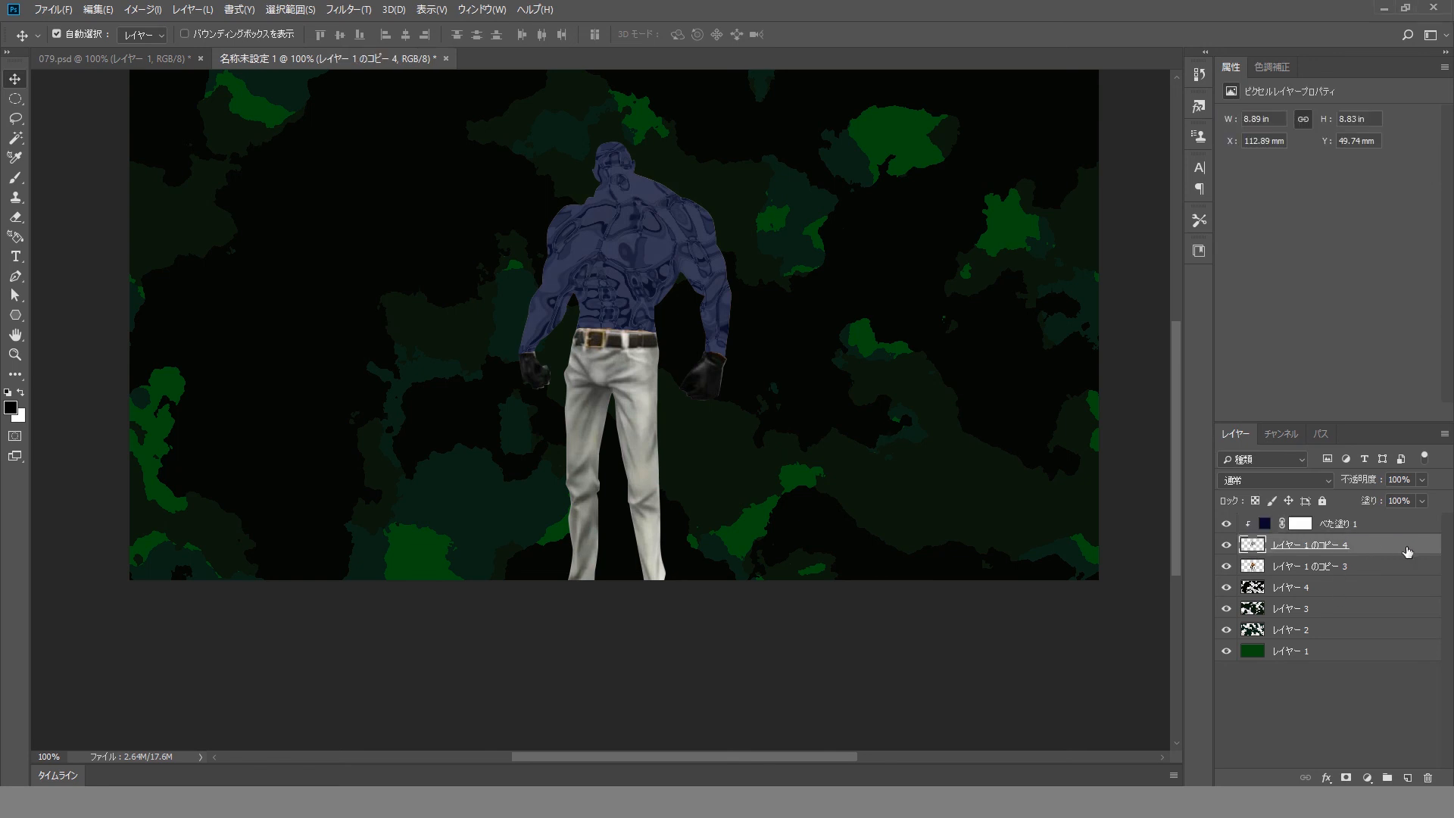
{"action": "key", "text": "ctrl+j"}
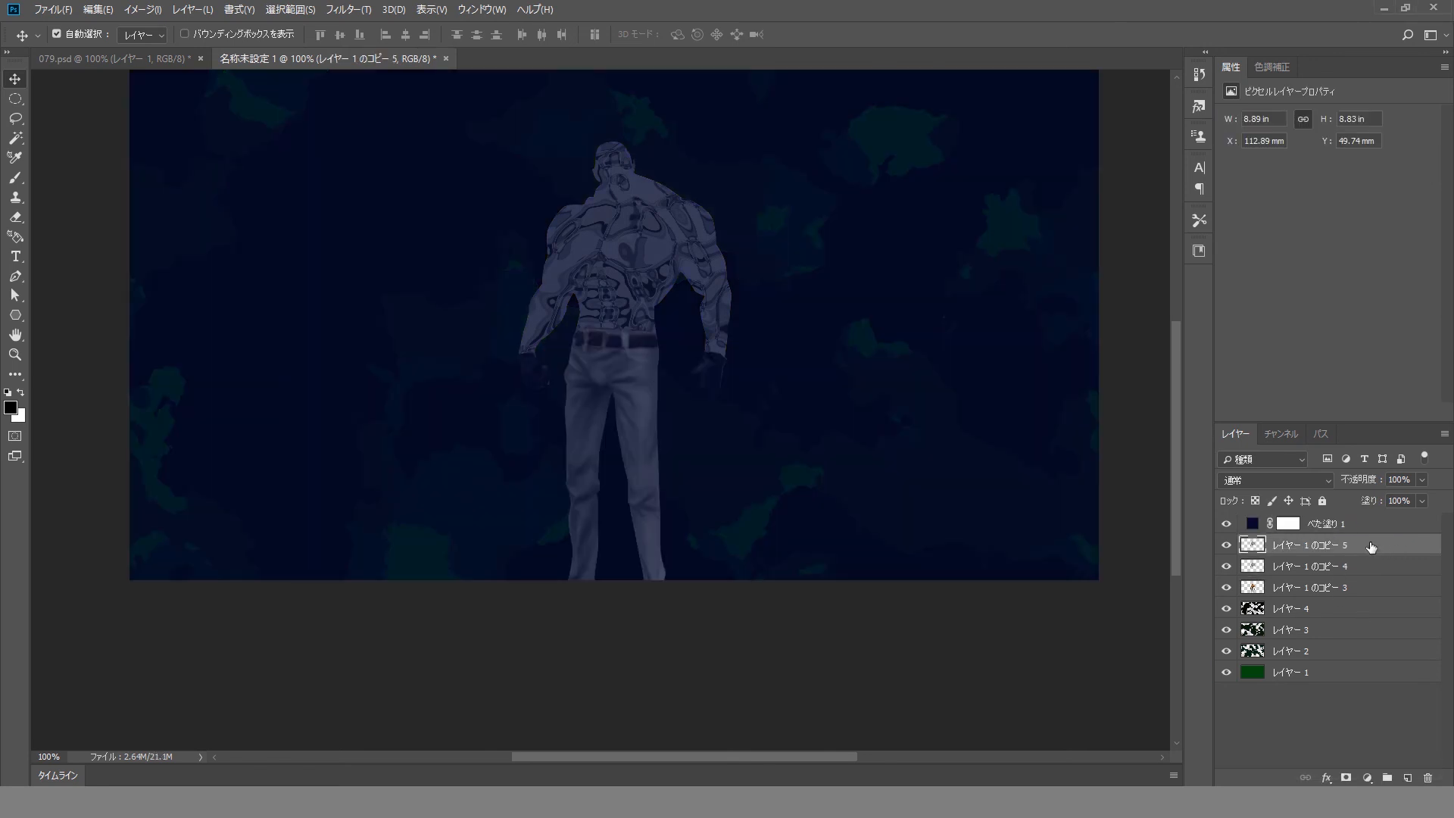
{"action": "left_click_drag", "start_coordinate": [1372, 547], "coordinate": [1363, 521]}
{"action": "left_click", "coordinate": [1345, 547]}
{"action": "key", "text": "ctrl+alt+g"}
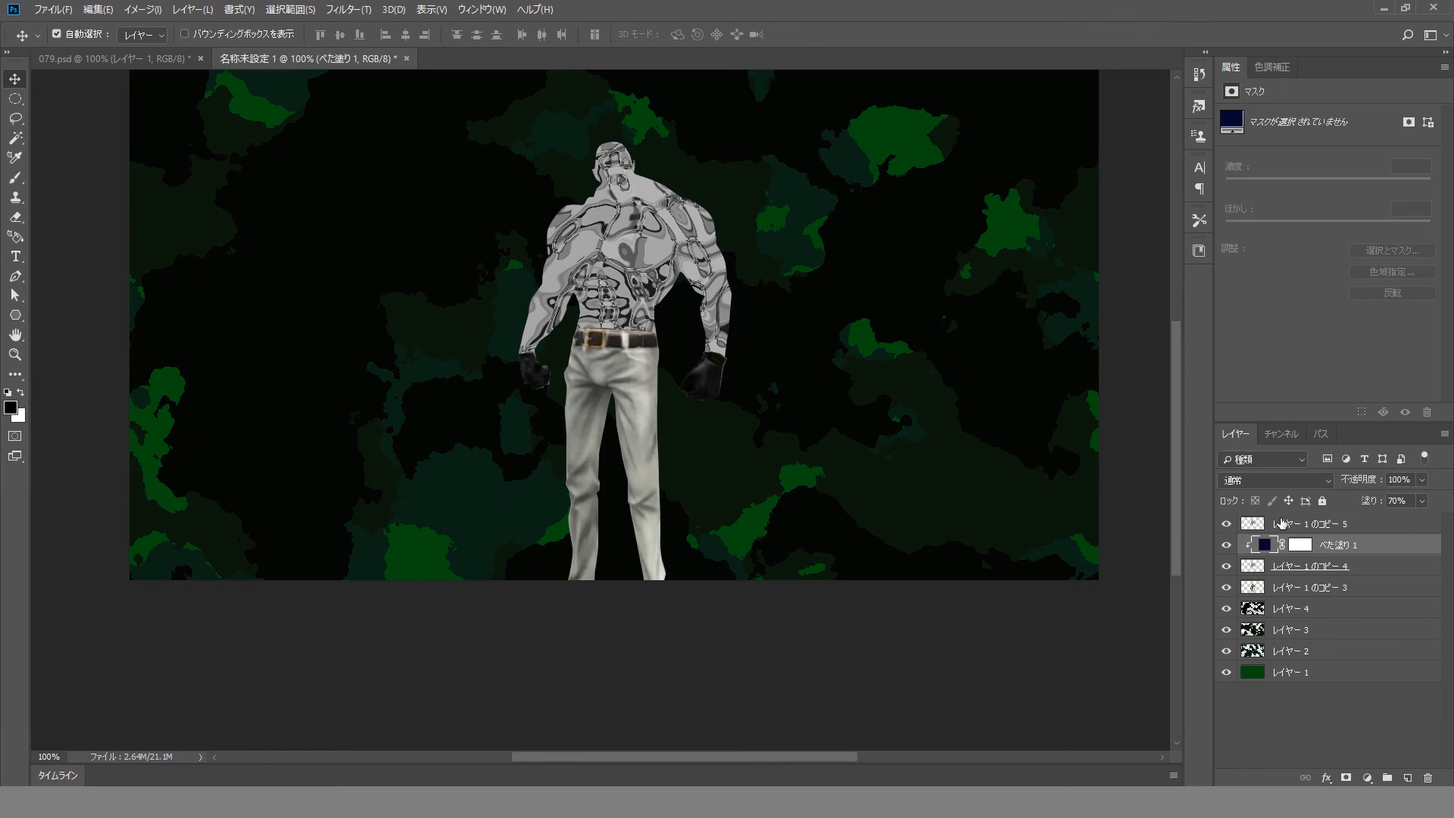
- Load the upper-body outline of レイヤー 1 のコピー 5 as a selection and delete that layer
{"action": "left_click", "coordinate": [1281, 522]}
{"action": "left_click", "coordinate": [1252, 523], "text": "ctrl"}
{"action": "left_click_drag", "start_coordinate": [1252, 523], "coordinate": [1428, 778]}
- Try trimming レイヤー 1 のコピー 3 to the selected upper body at the top of the stack and blending it with Overlay (オーバーレイ)
{"action": "left_click_drag", "start_coordinate": [1384, 570], "coordinate": [1334, 518]}
{"action": "left_click", "coordinate": [290, 9]}
{"action": "left_click", "coordinate": [333, 74]}
{"action": "key", "text": "Delete"}
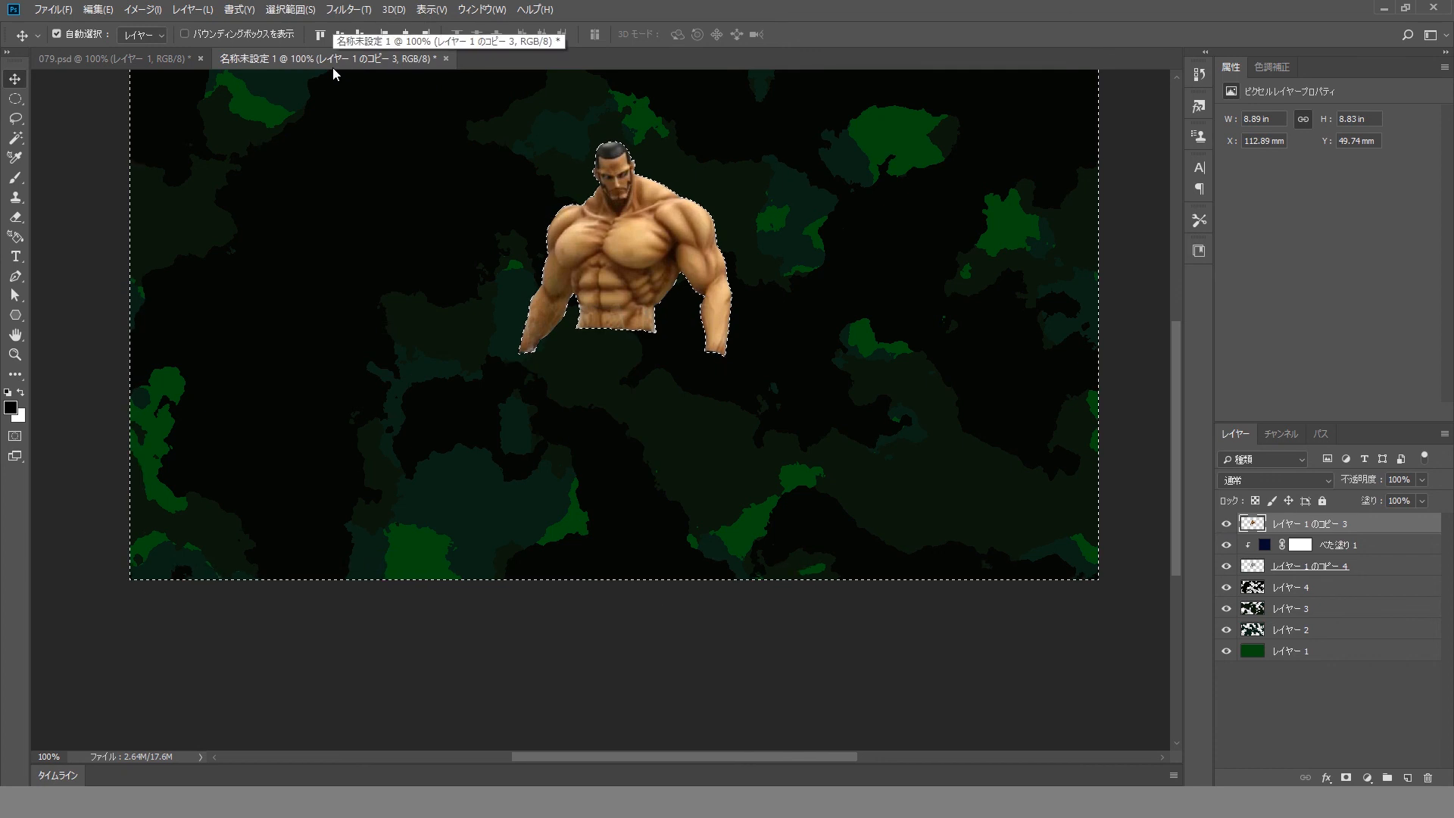
{"action": "key", "text": "ctrl+d"}
{"action": "left_click", "coordinate": [1276, 480]}
{"action": "left_click", "coordinate": [1257, 263]}
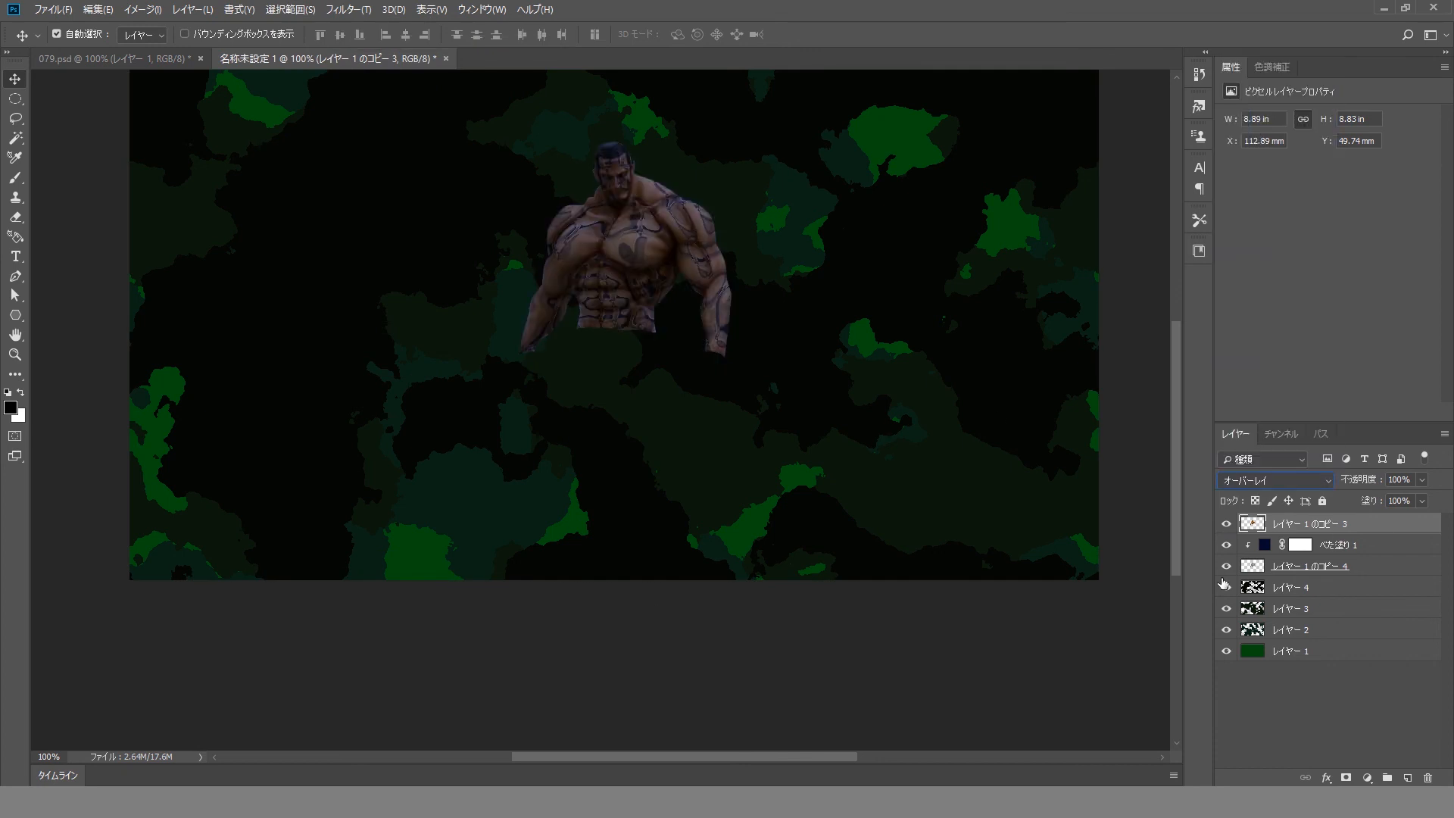
- Undo the Overlay blending, the trimming and the move of レイヤー 1 のコピー 3 to the top
{"action": "left_click_drag", "start_coordinate": [646, 245], "coordinate": [642, 372]}
{"action": "key", "text": "ctrl+z"}
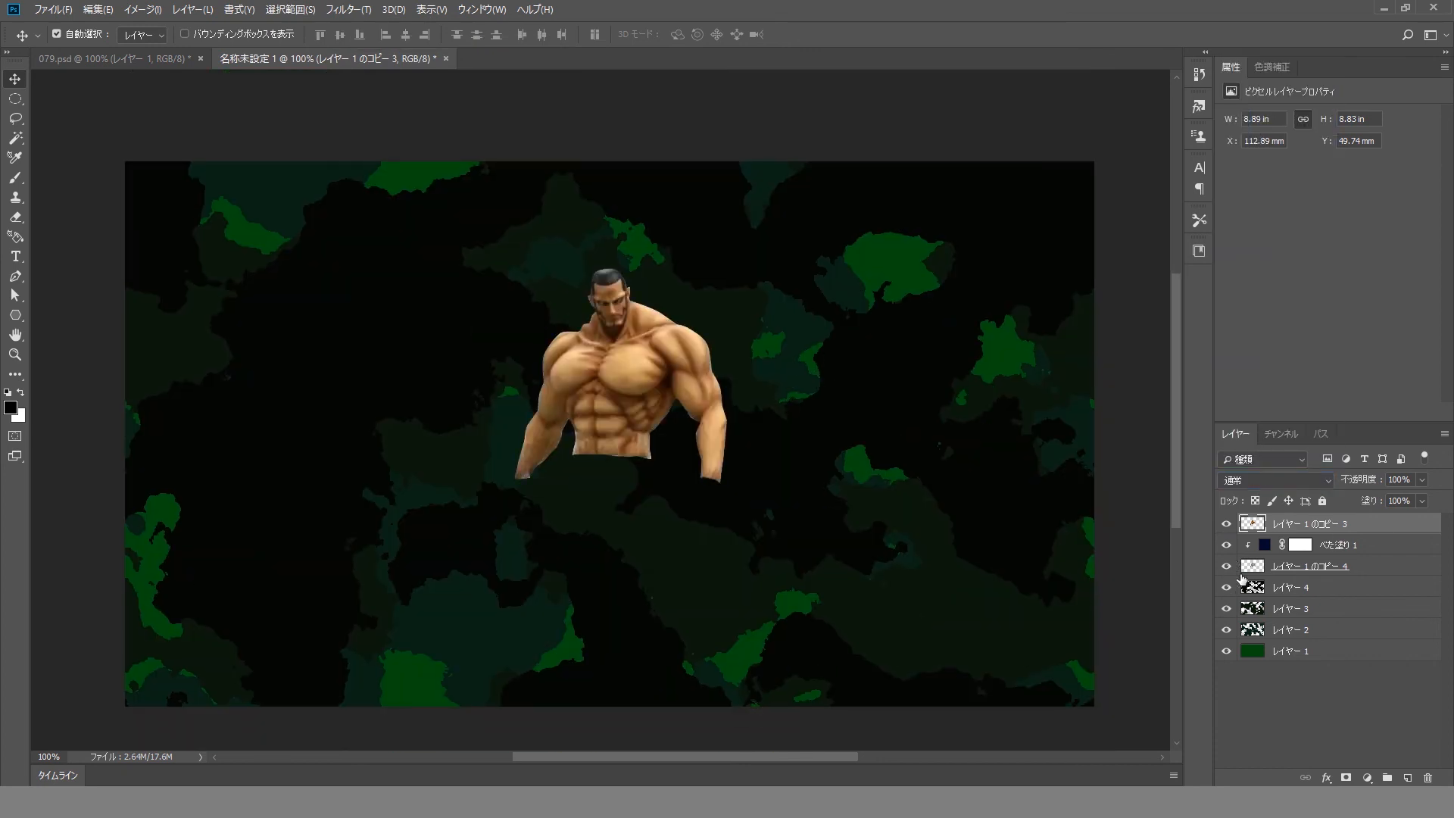
{"action": "key", "text": "ctrl+z"}
{"action": "key", "text": "ctrl+z"}
{"action": "key", "text": "ctrl+alt+z"}
{"action": "key", "text": "ctrl+alt+z"}
{"action": "key", "text": "ctrl+alt+z"}
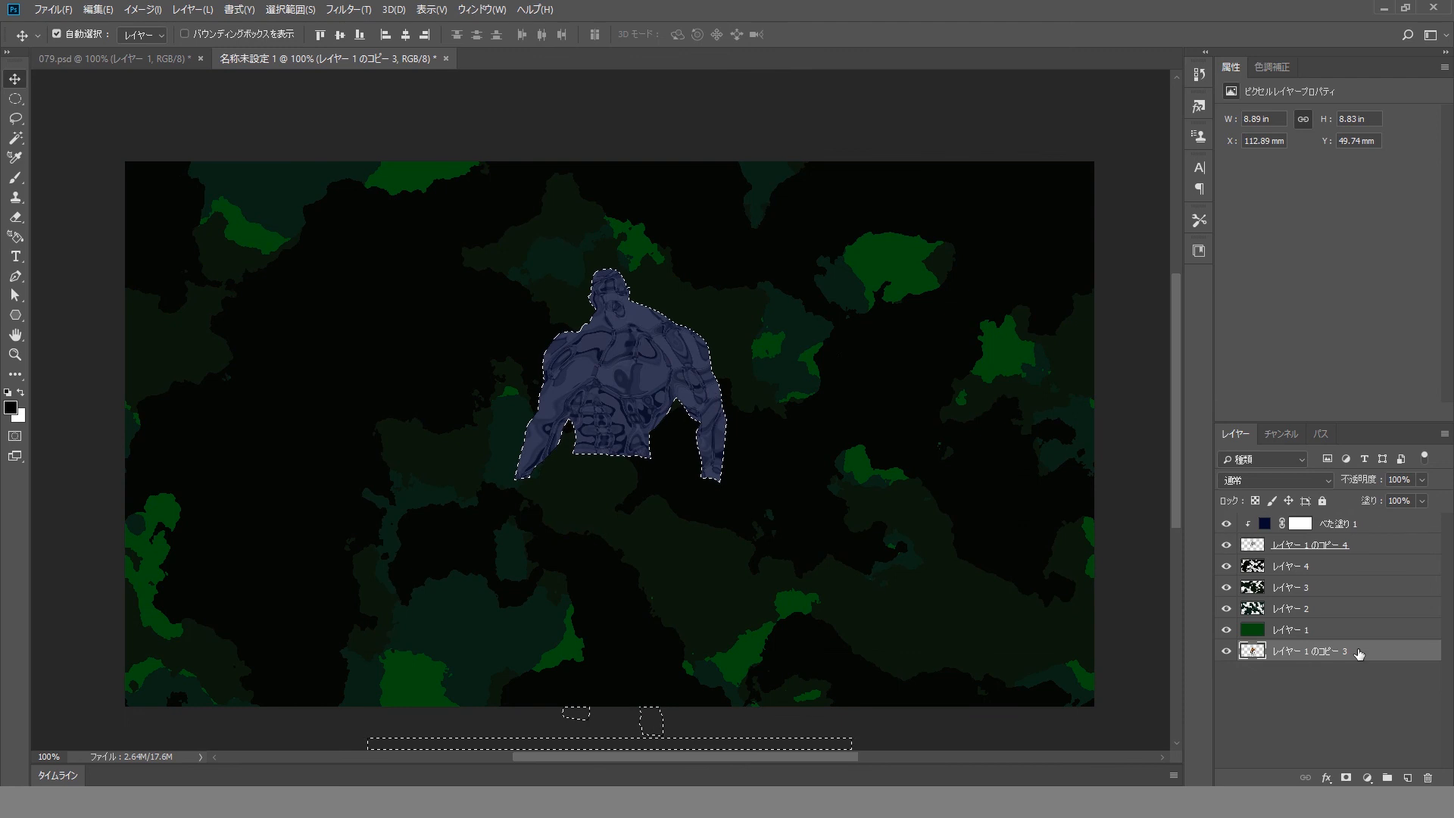
- Place レイヤー 1 のコピー 3 below the chrome layer and blend its top duplicate, trimmed to the upper body, with Overlay (オーバーレイ)
{"action": "left_click_drag", "start_coordinate": [1357, 655], "coordinate": [1360, 578]}
{"action": "left_click", "coordinate": [1317, 528]}
{"action": "left_click", "coordinate": [294, 10]}
{"action": "left_click", "coordinate": [304, 40]}
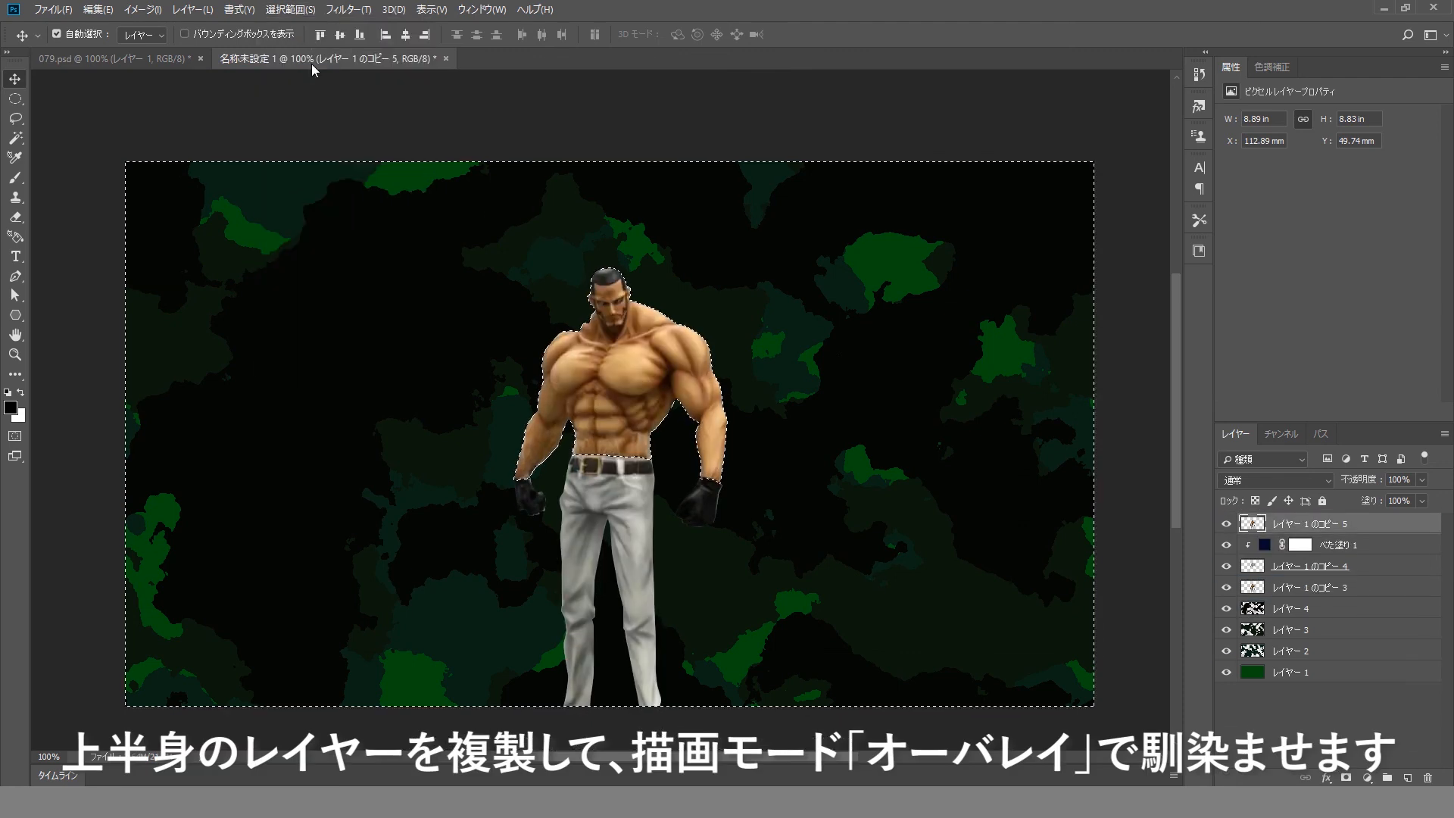
{"action": "left_click", "coordinate": [1332, 484]}
{"action": "left_click", "coordinate": [1260, 321]}
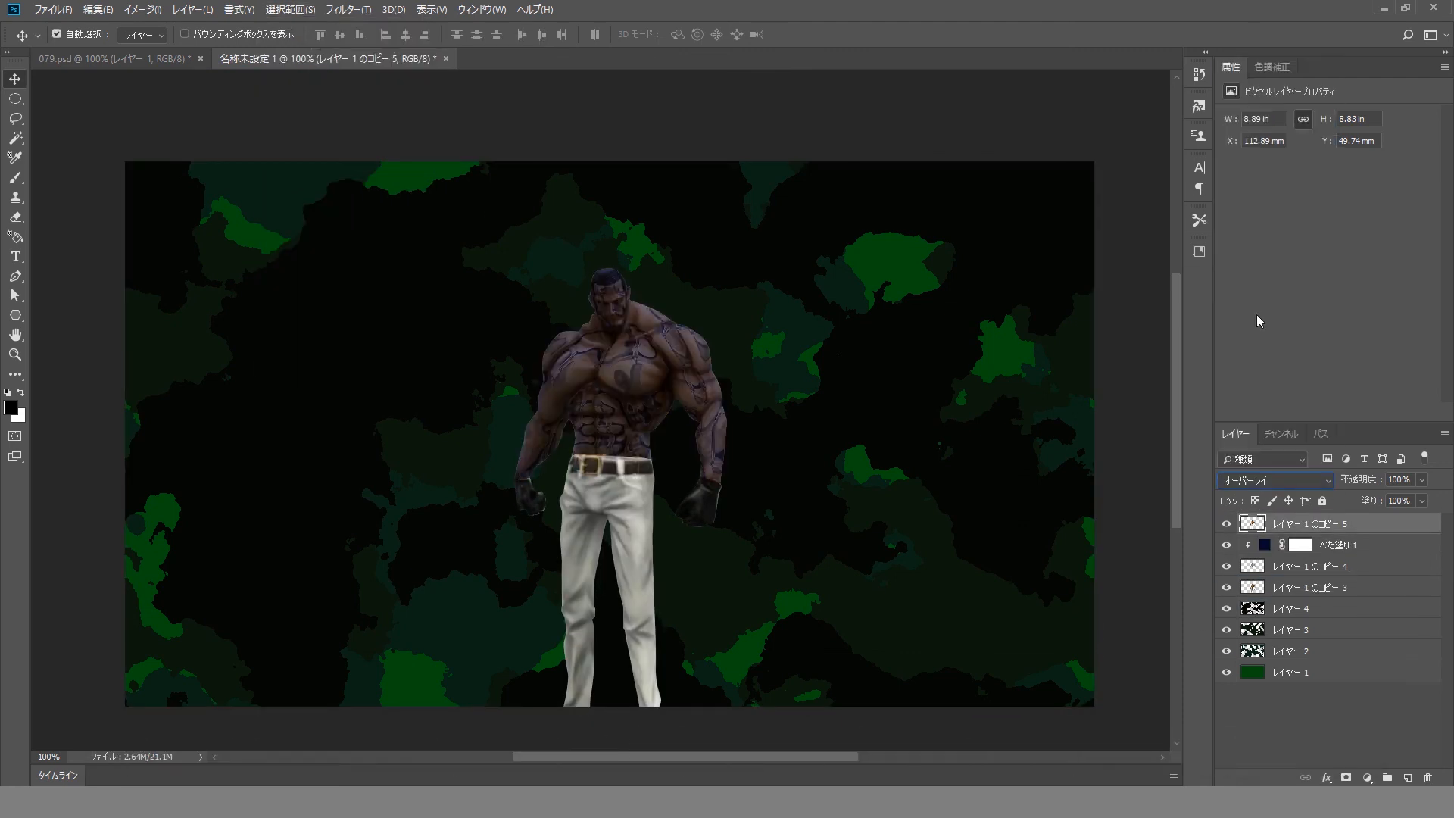
- Add a layer mask to レイヤー 1 のコピー 4 and set the opacity of レイヤー 1 のコピー 5 to about 66%
{"action": "left_click", "coordinate": [1332, 582]}
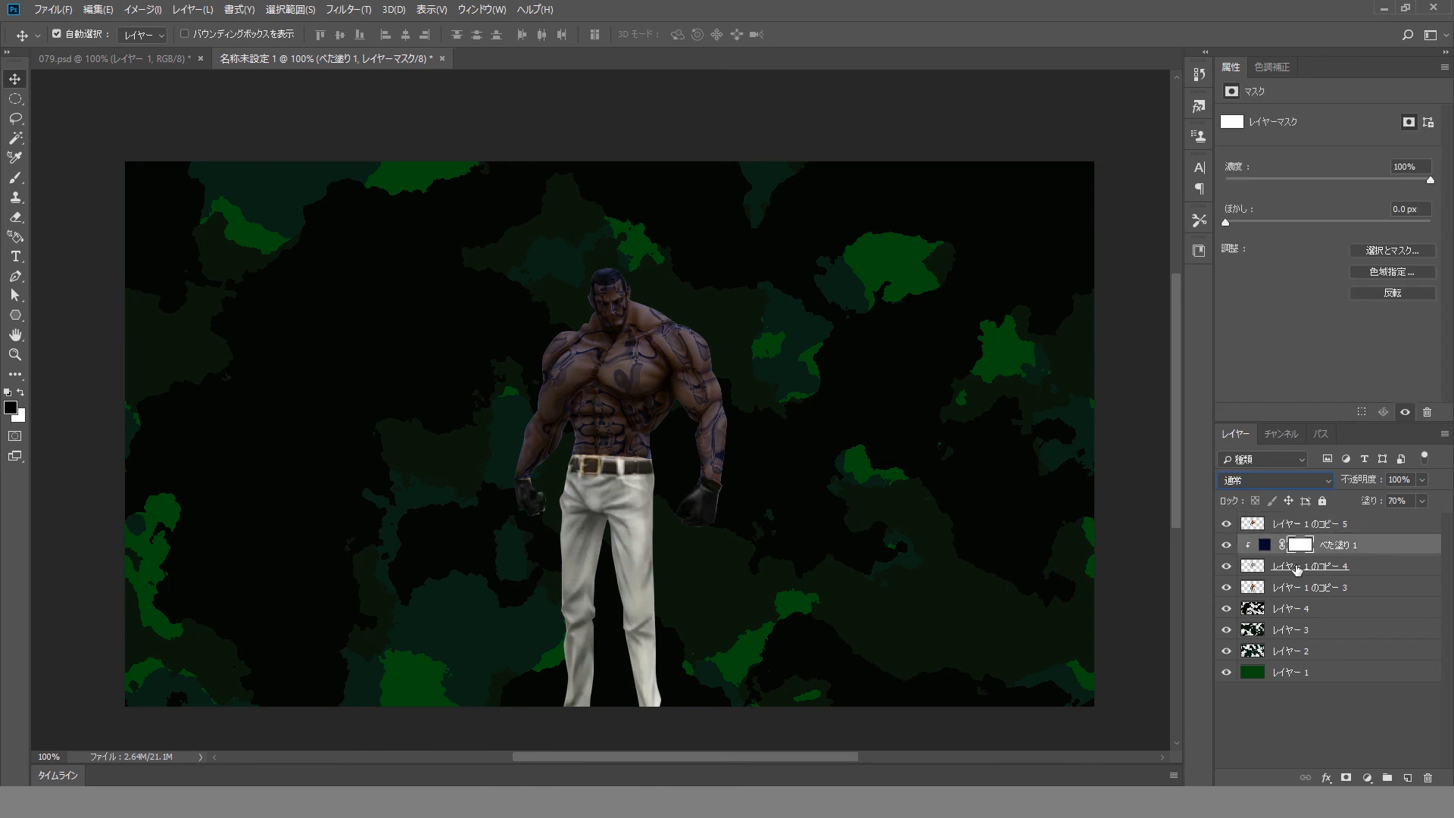
{"action": "left_click", "coordinate": [1347, 778]}
{"action": "left_click", "coordinate": [1311, 523]}
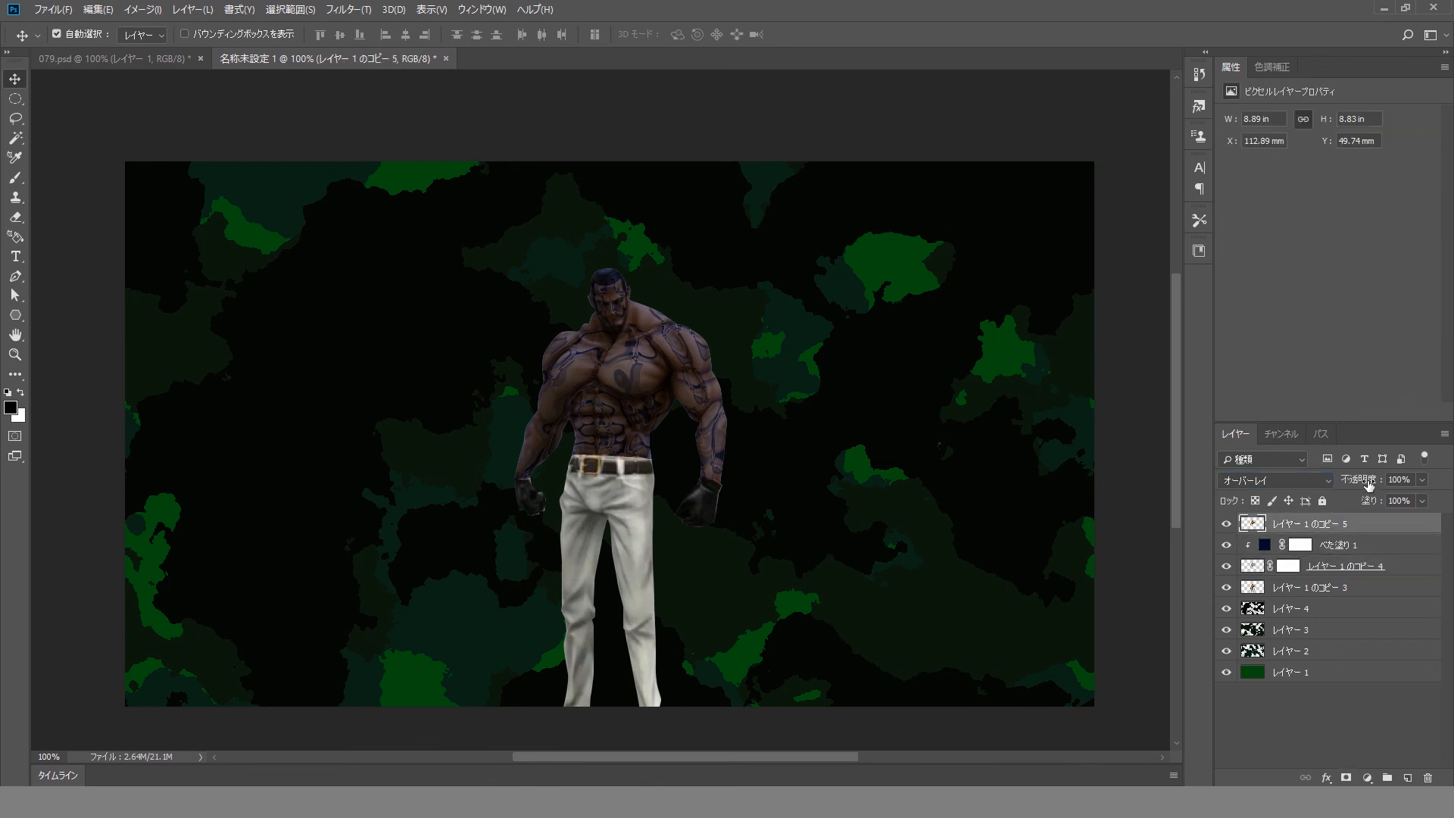
{"action": "left_click_drag", "start_coordinate": [1363, 480], "coordinate": [1353, 483]}
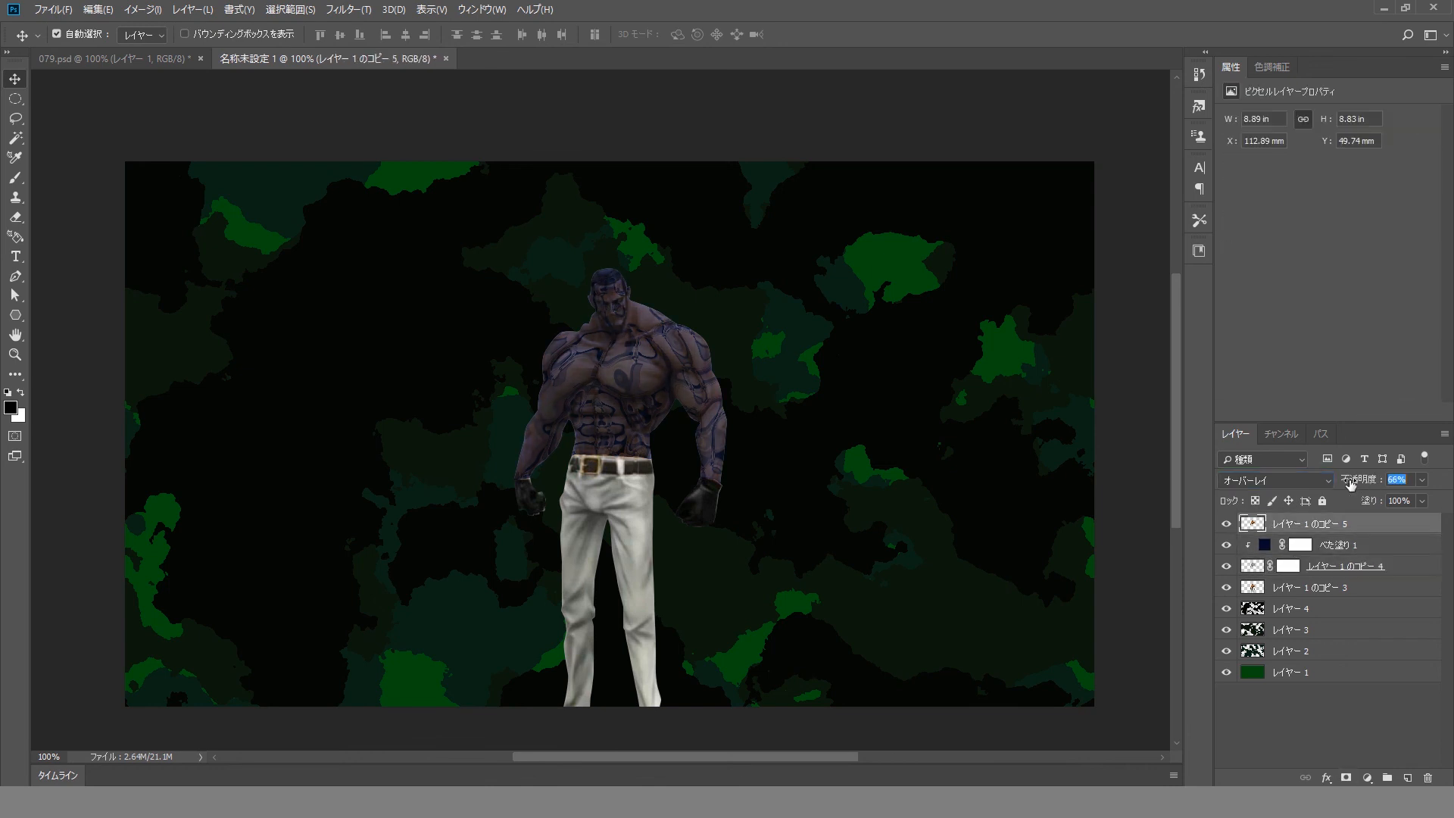